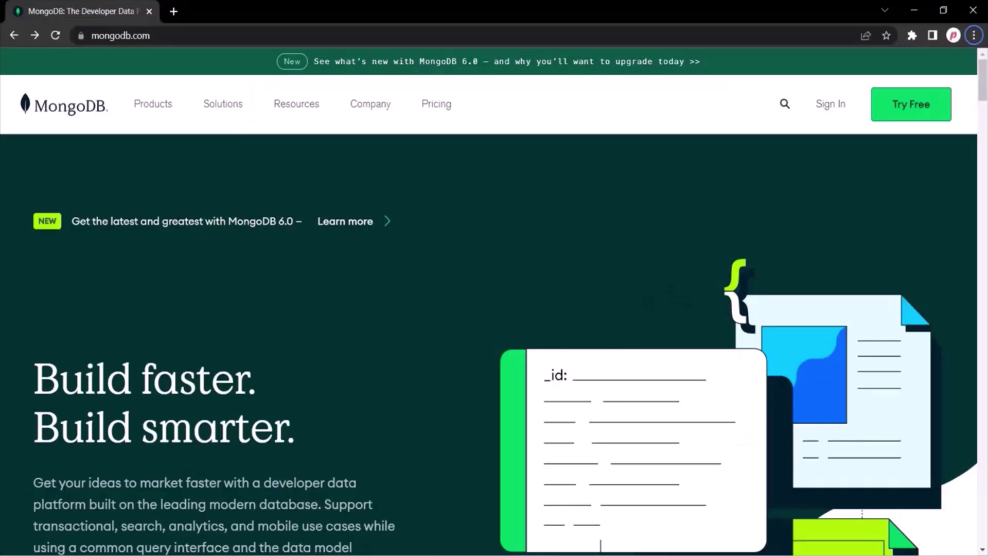
Show the Products menu on the mongodb.com homepage, including Community Edition
{"action": "left_click", "coordinate": [153, 105]}
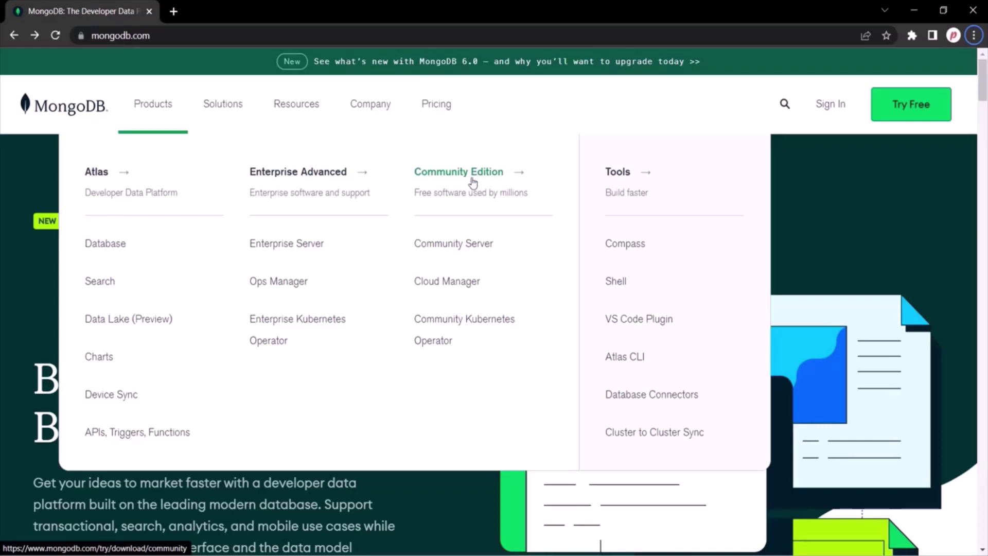
Go to the Community Server download page offering version 6.0.0 for Windows msi
{"action": "left_click", "coordinate": [470, 246]}
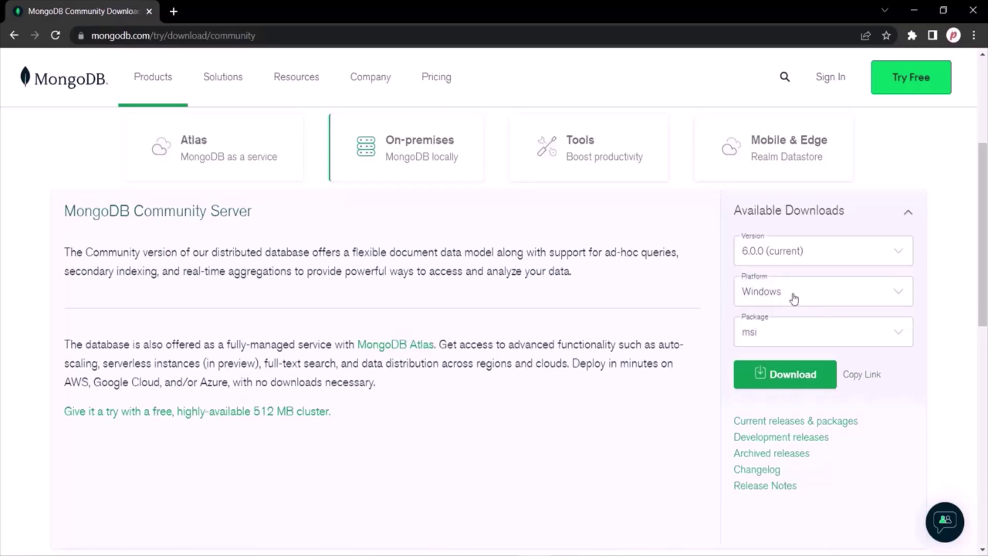
Keep Windows as the platform, download the 479 MB 6.0.0 msi and run it
{"action": "left_click", "coordinate": [901, 294]}
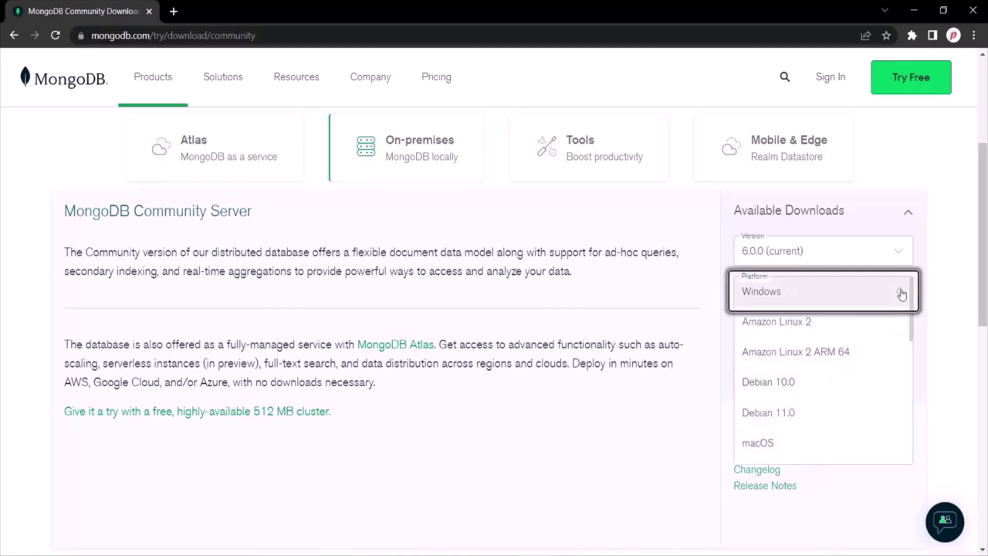
{"action": "left_click", "coordinate": [902, 293]}
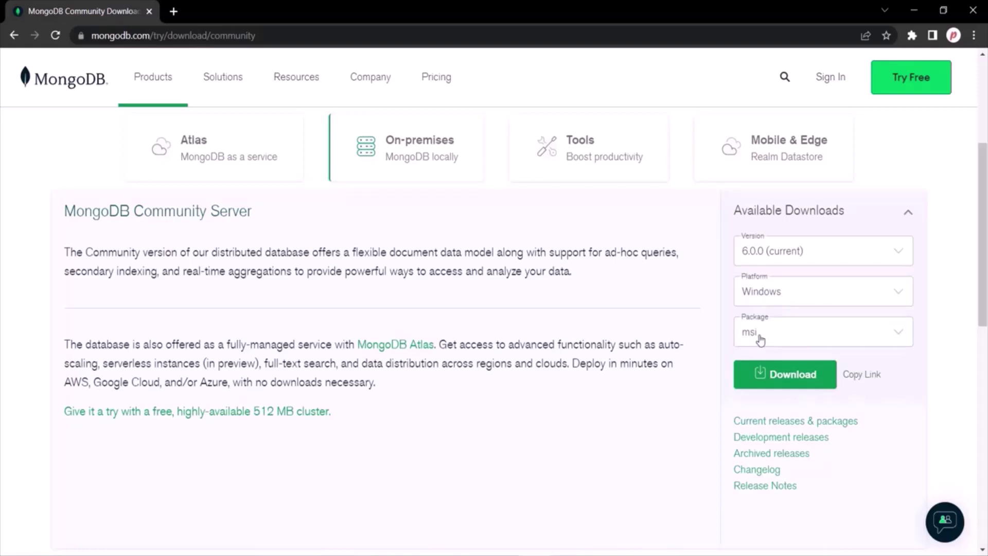
{"action": "left_click", "coordinate": [781, 375]}
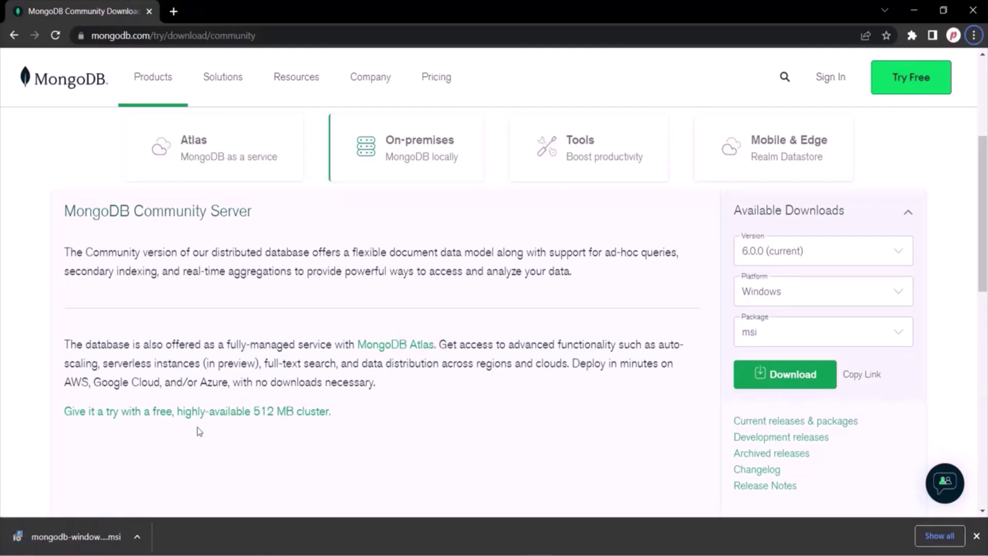
{"action": "left_click", "coordinate": [70, 536]}
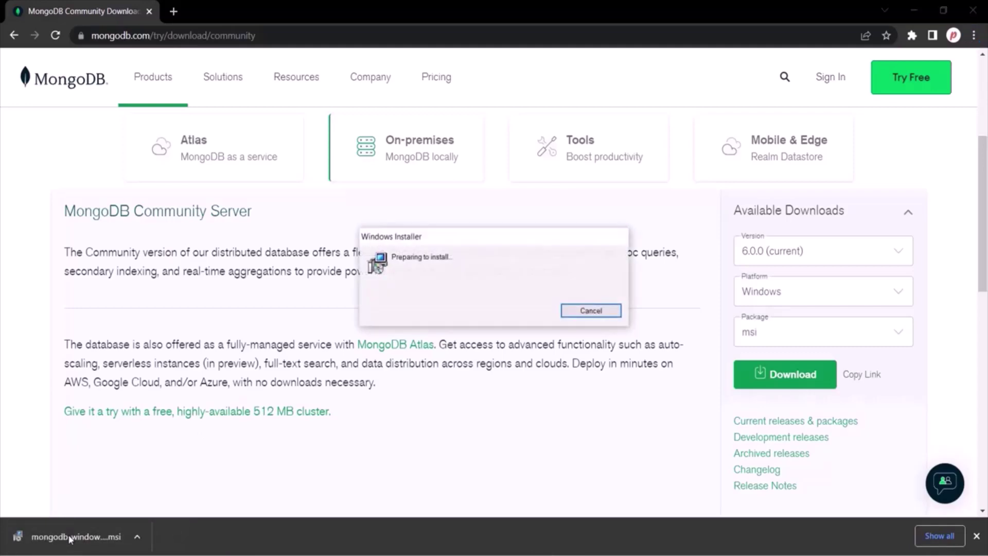
Accept the Server Side Public License in the MongoDB 6.0.0 setup wizard
{"action": "left_click", "coordinate": [566, 391]}
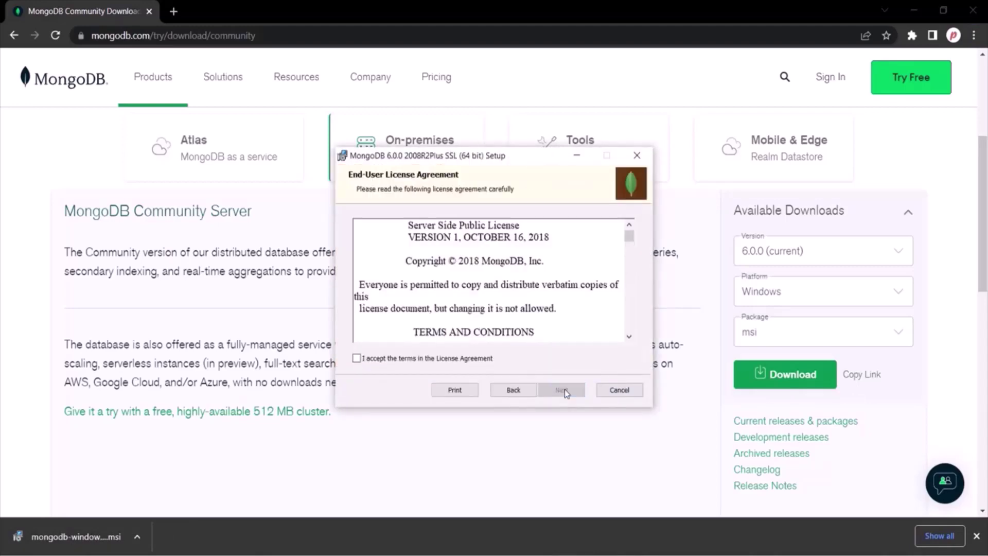
{"action": "left_click", "coordinate": [357, 359]}
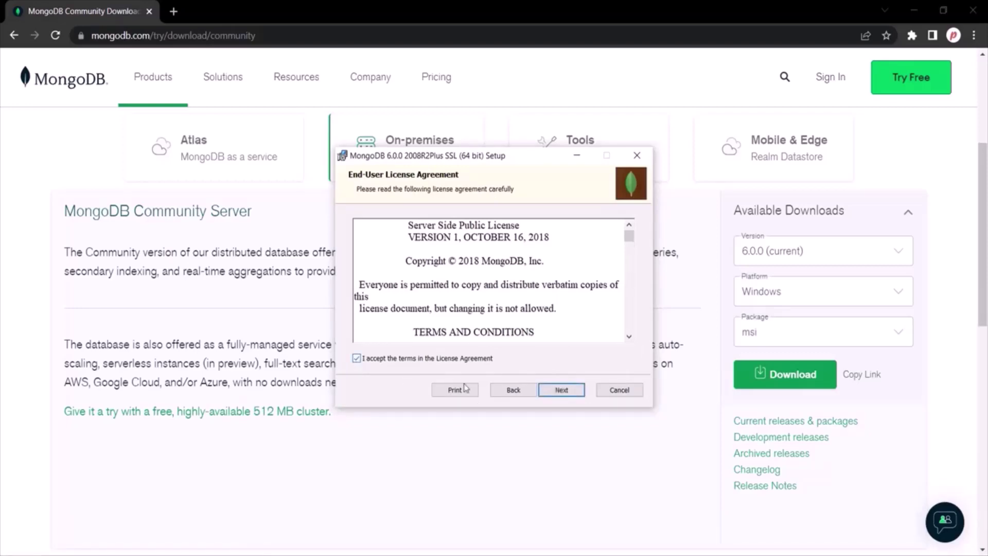
{"action": "left_click", "coordinate": [562, 391]}
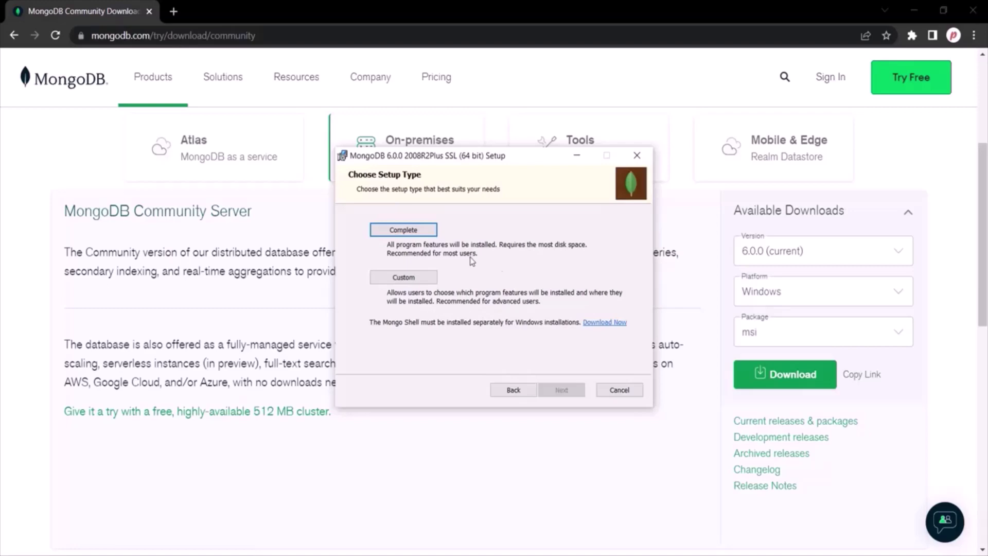
Choose Complete setup and keep MongoD as a Network Service with default directories
{"action": "left_click", "coordinate": [391, 232]}
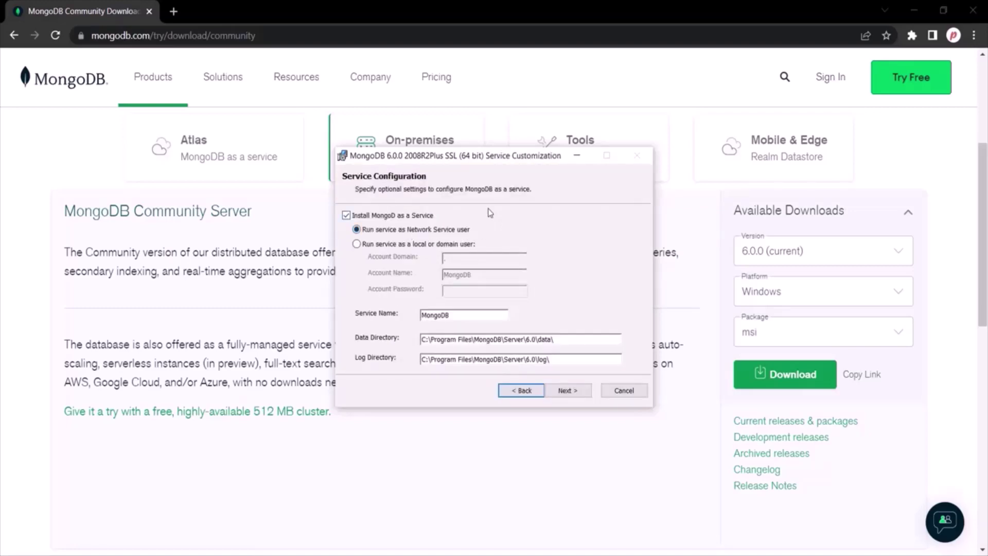
{"action": "key", "text": "alt"}
{"action": "left_click", "coordinate": [346, 217]}
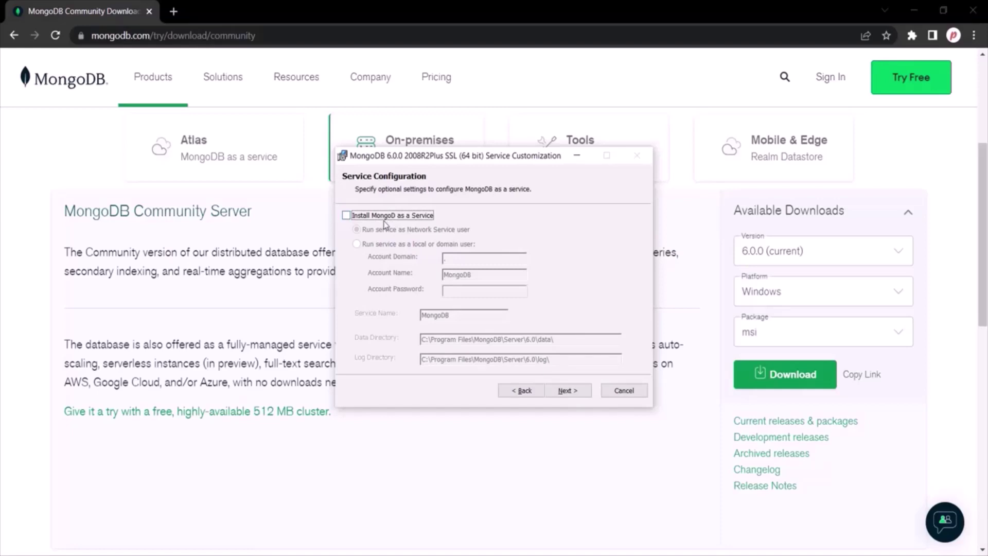
{"action": "left_click", "coordinate": [347, 216]}
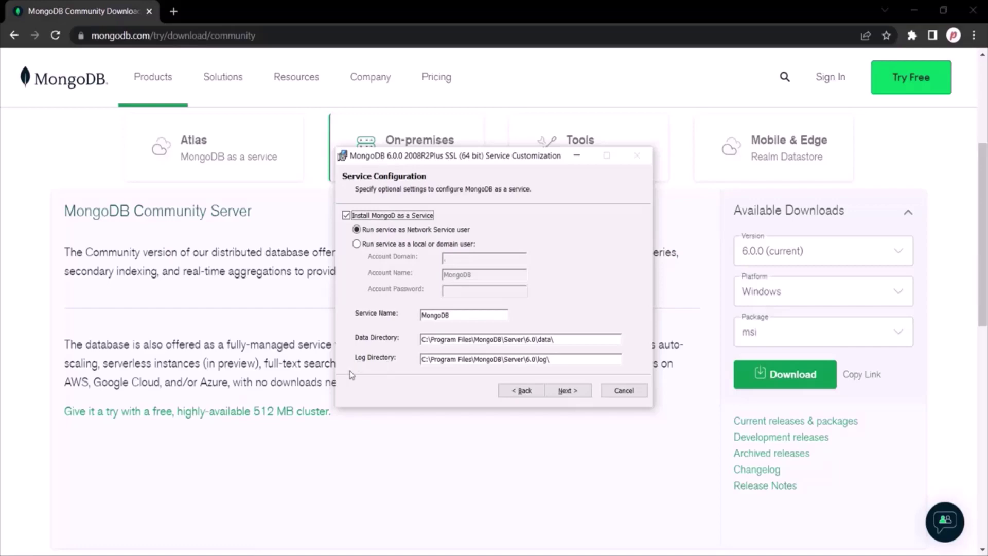
Install MongoDB 6.0.0 with the 'Install MongoDB Compass' option unticked
{"action": "left_click", "coordinate": [573, 391]}
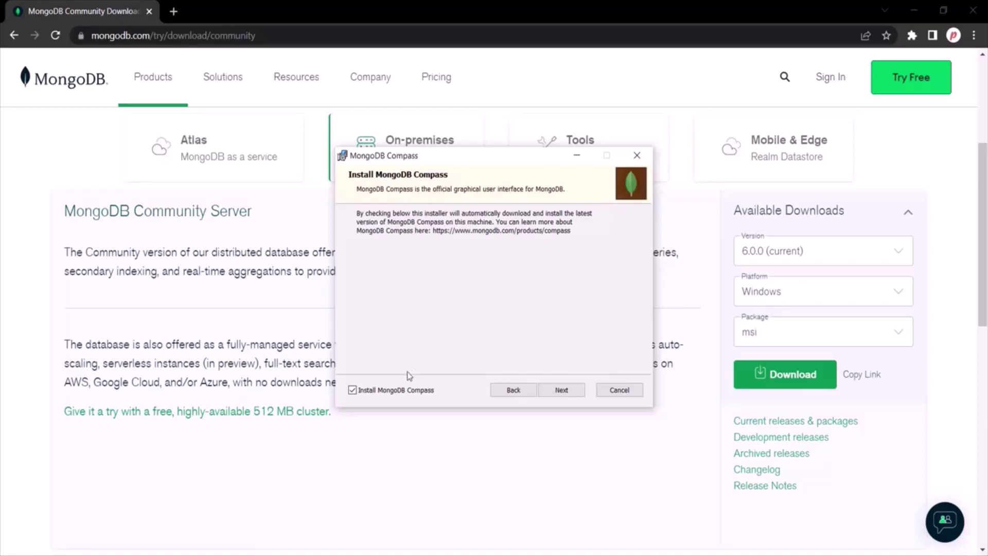
{"action": "left_click", "coordinate": [353, 390]}
{"action": "left_click", "coordinate": [565, 390]}
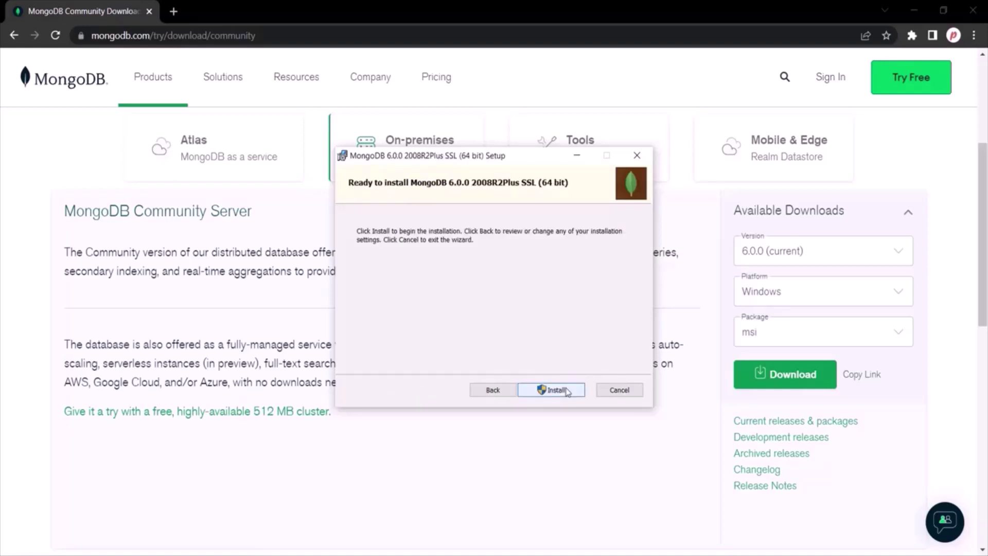
{"action": "left_click", "coordinate": [560, 392]}
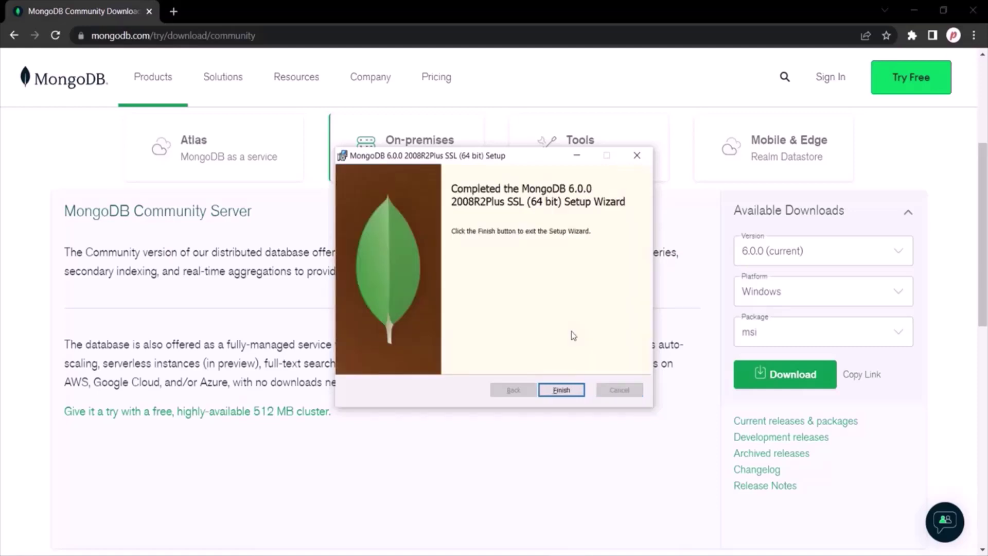
Close the finished wizard and browse to C:\Program Files\MongoDB\Server\6.0
{"action": "left_click", "coordinate": [565, 391]}
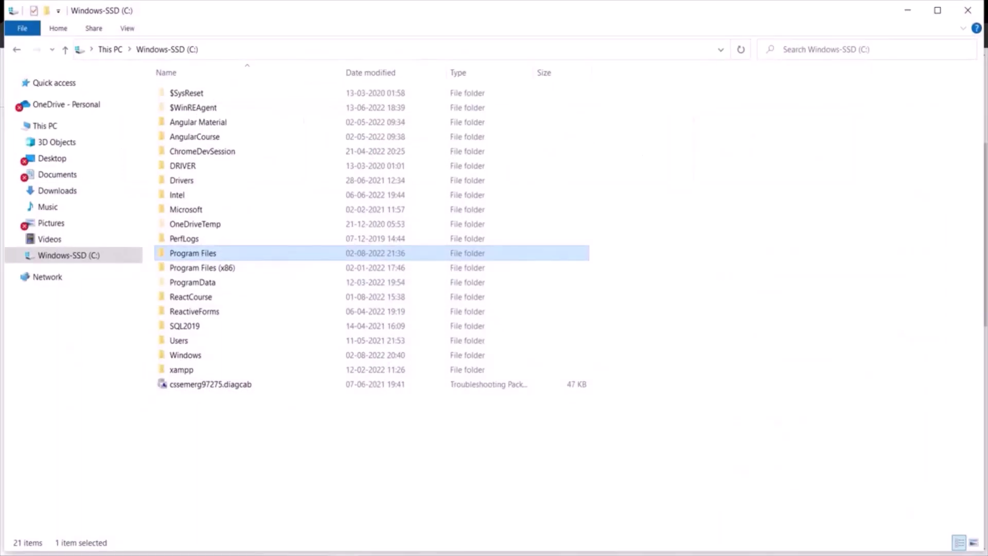
{"action": "double_click", "coordinate": [214, 255]}
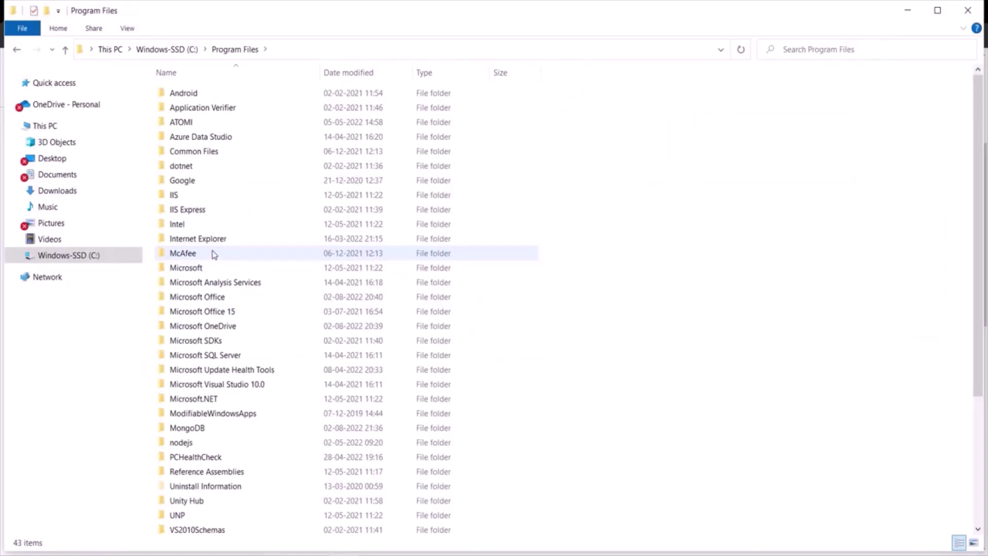
{"action": "double_click", "coordinate": [207, 431]}
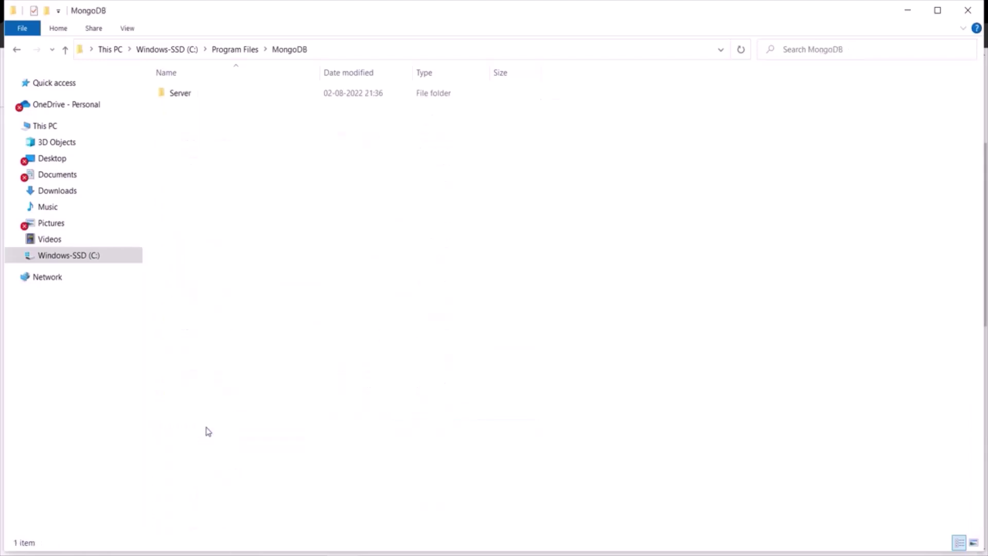
{"action": "double_click", "coordinate": [198, 98]}
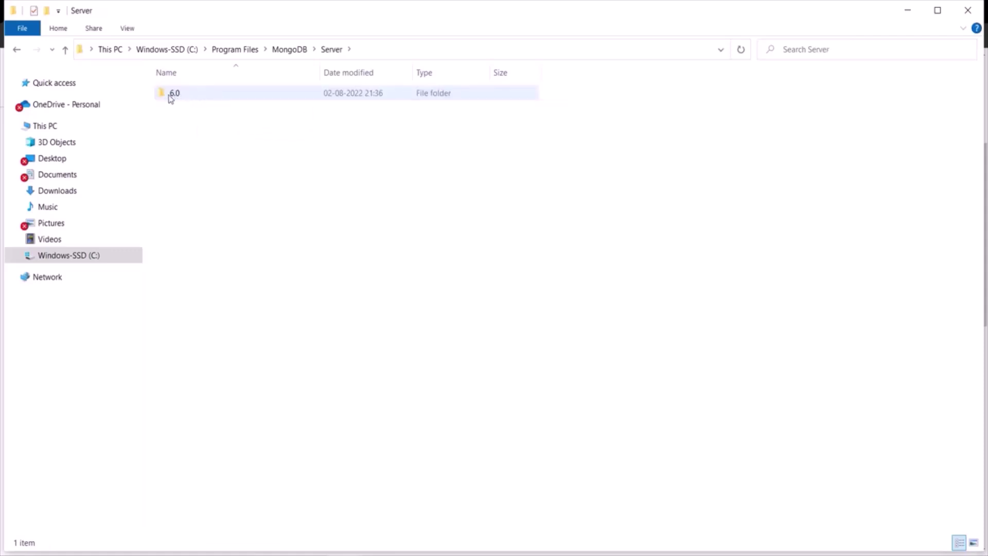
{"action": "mouse_move", "coordinate": [175, 98]}
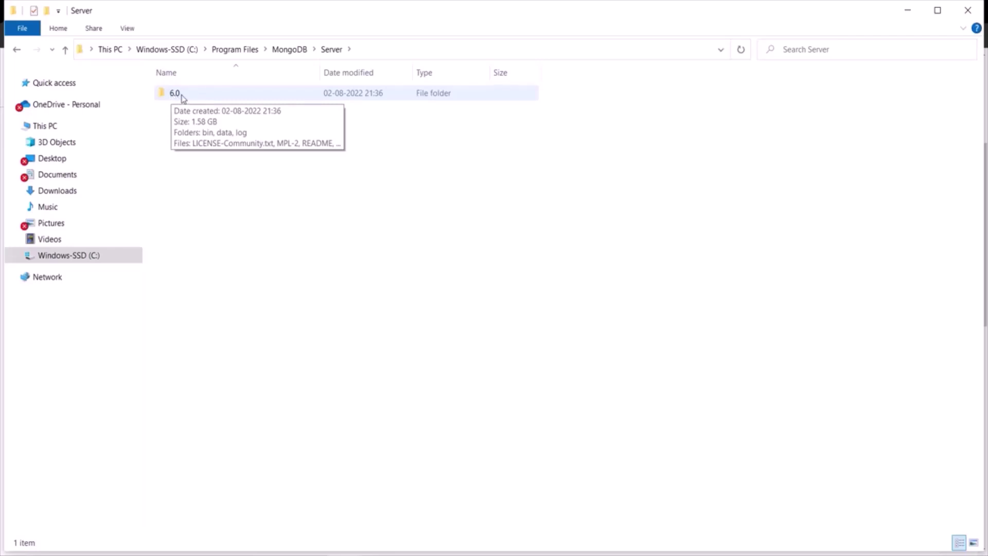
{"action": "double_click", "coordinate": [204, 98]}
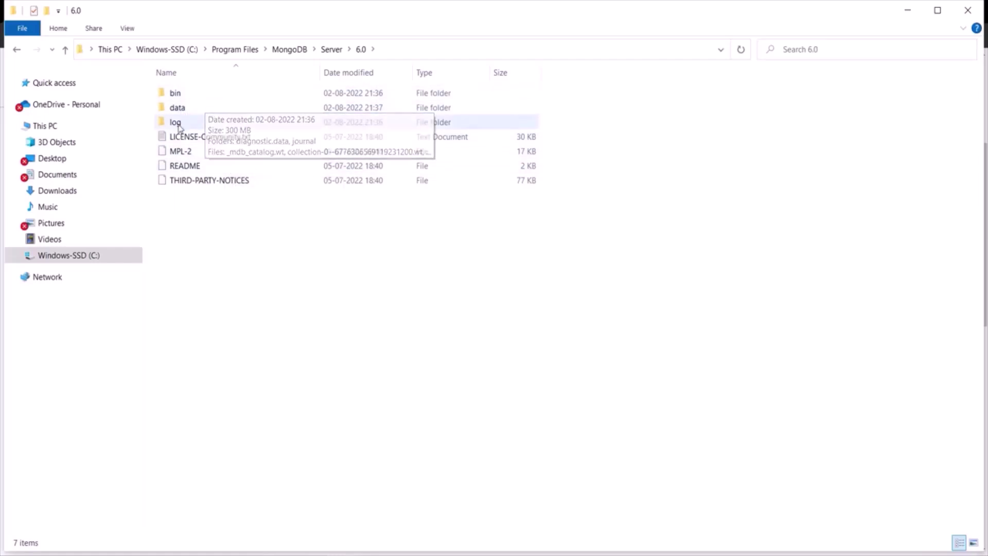
Check the data and log folders holding mongod.log, then switch back to Chrome
{"action": "double_click", "coordinate": [201, 114]}
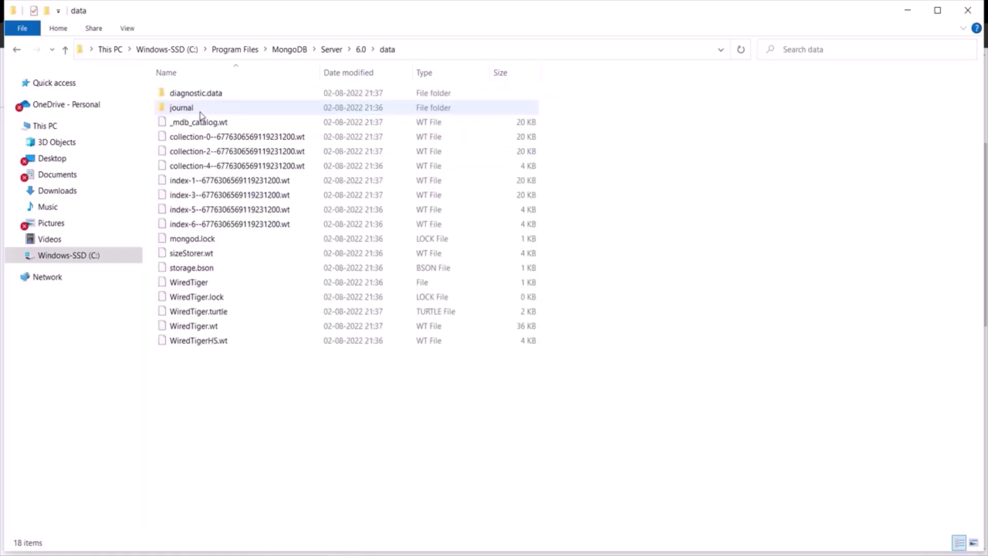
{"action": "left_click", "coordinate": [361, 50]}
{"action": "double_click", "coordinate": [229, 122]}
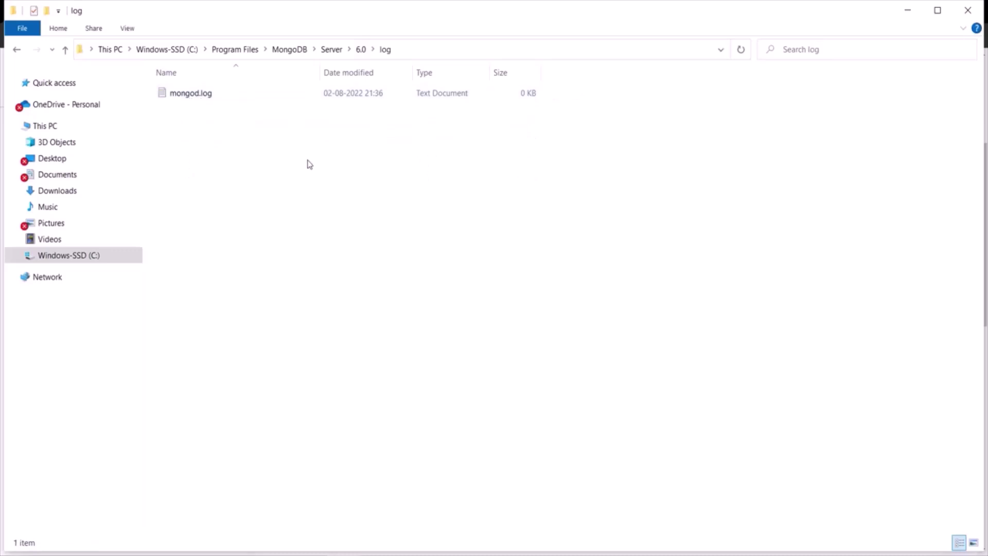
{"action": "key", "text": "alt"}
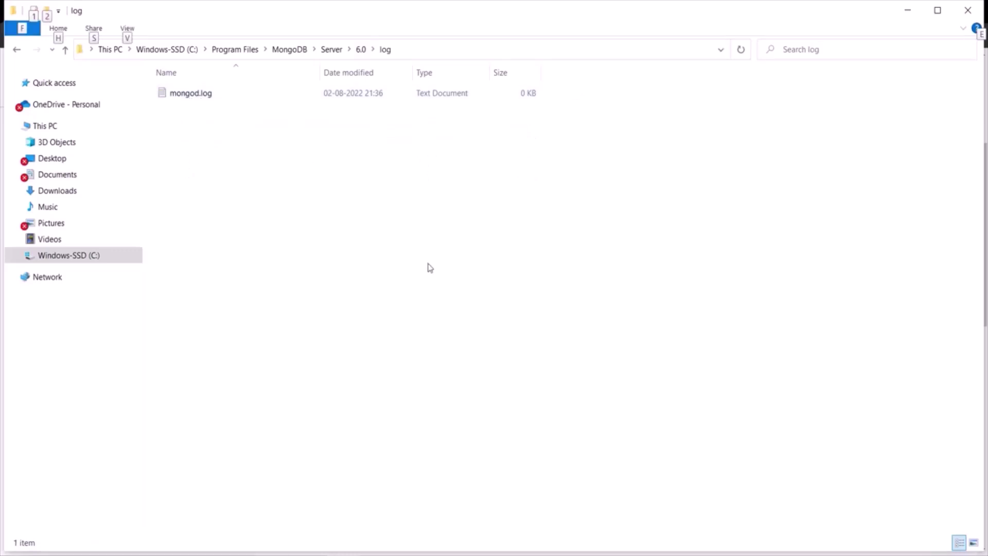
{"action": "key", "text": "alt+Tab"}
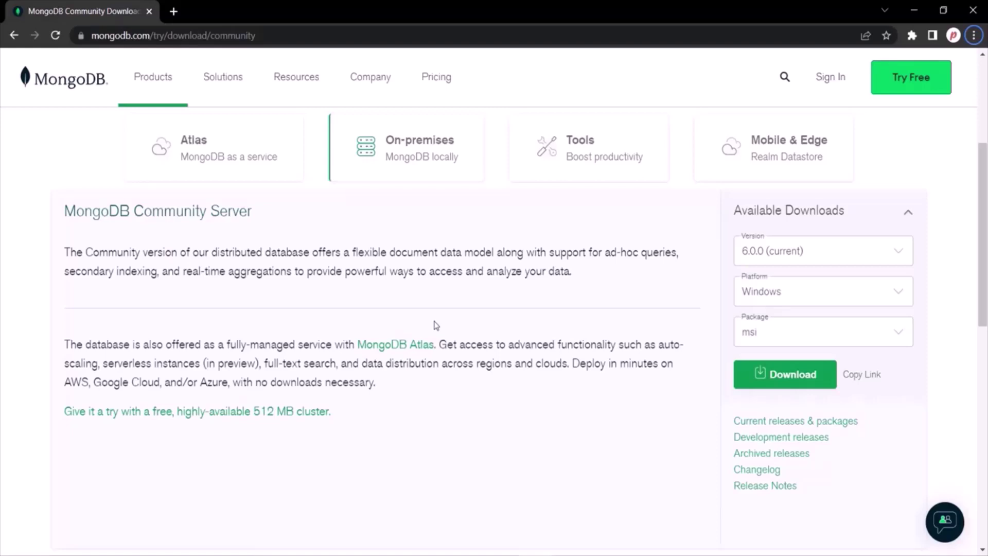
Download MongoDB Shell 1.5.4 as the Windows 64-bit (8.1+) MSI from the Tools page
{"action": "left_click", "coordinate": [585, 150]}
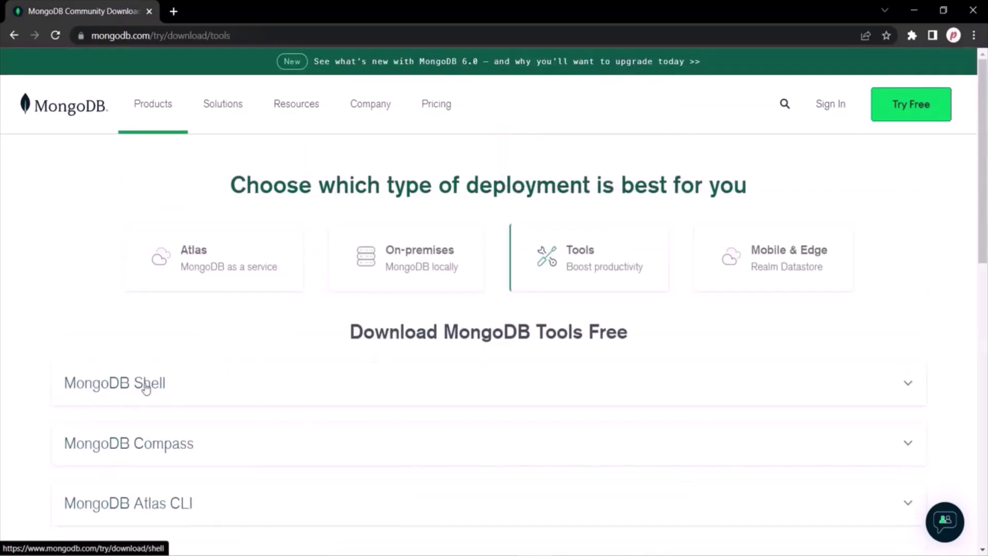
{"action": "left_click", "coordinate": [886, 383]}
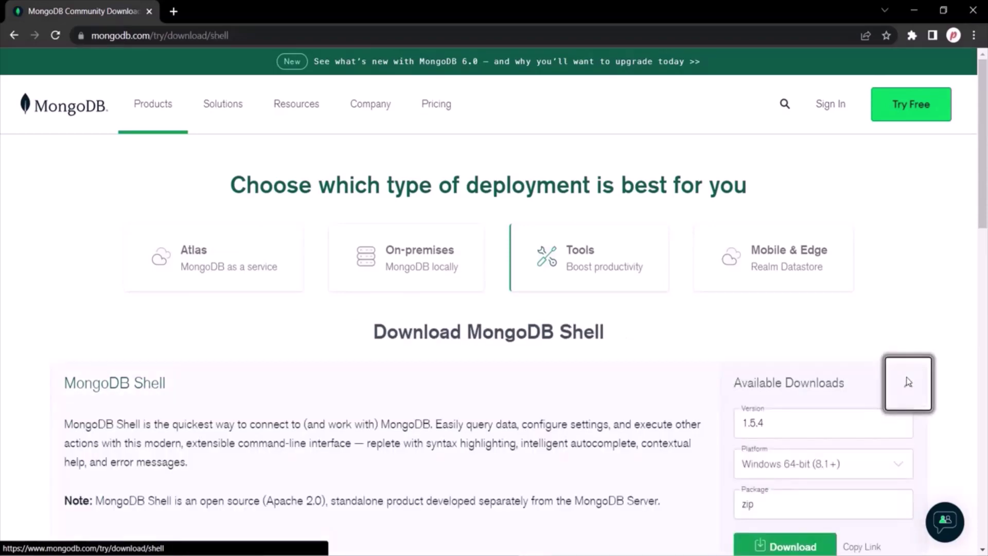
{"action": "scroll", "coordinate": [595, 390], "scroll_direction": "down", "scroll_amount": 2}
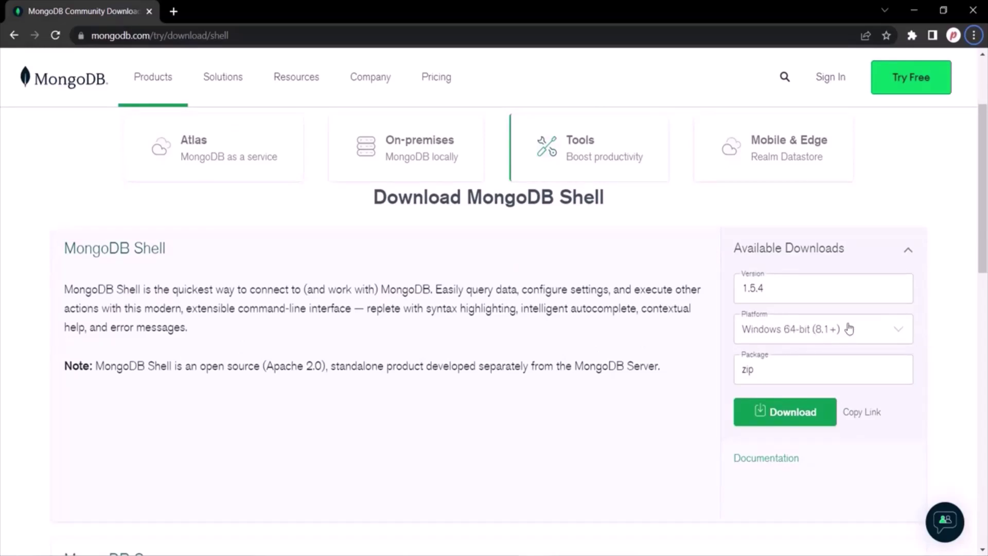
{"action": "left_click", "coordinate": [895, 336]}
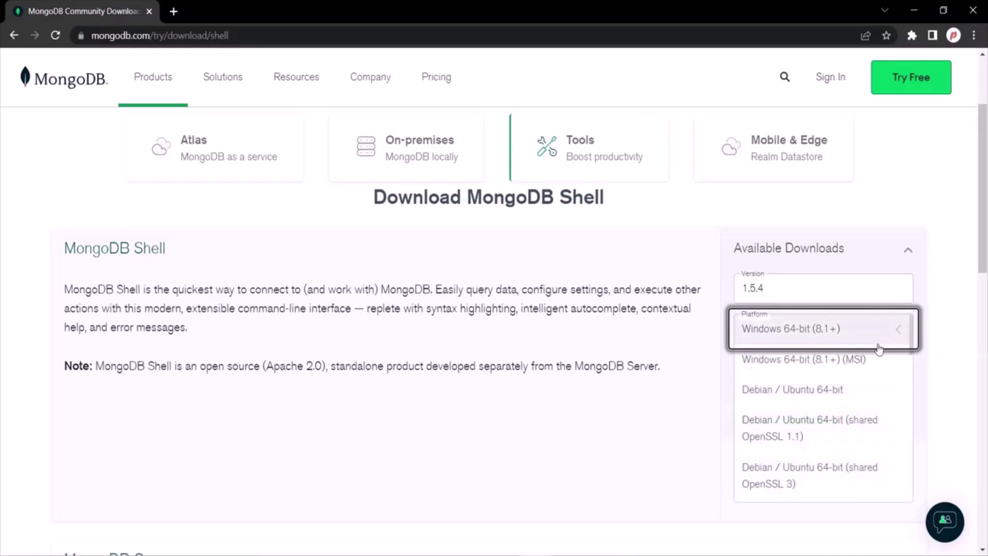
{"action": "left_click", "coordinate": [852, 365]}
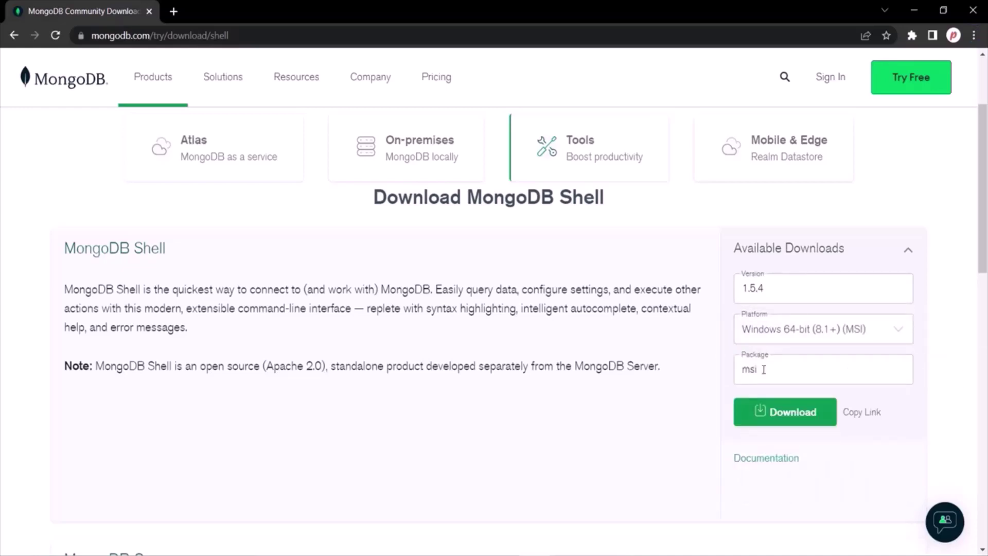
{"action": "left_click", "coordinate": [795, 414]}
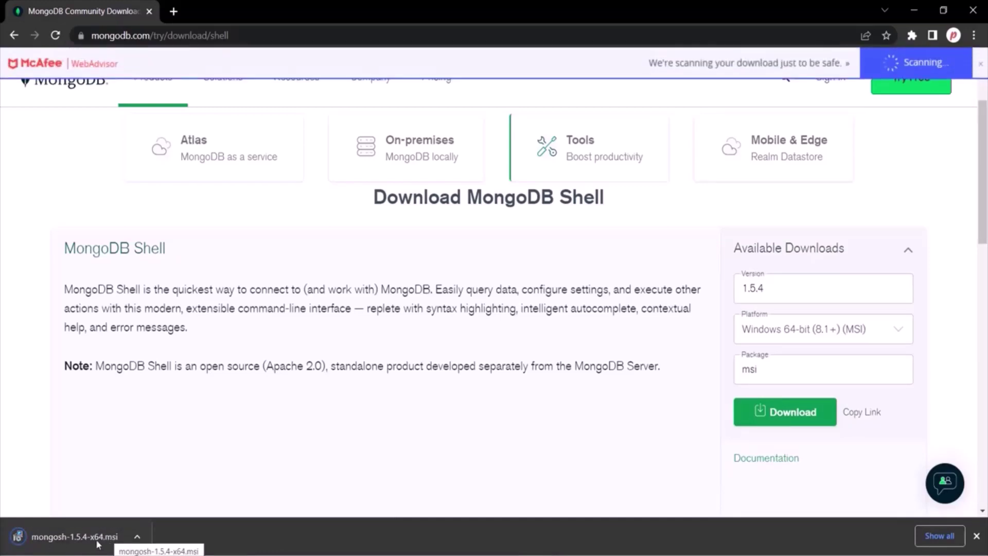
Run mongosh-1.5.4-x64.msi and install it for all users into C:\Program Files\mongosh\
{"action": "left_click", "coordinate": [78, 538]}
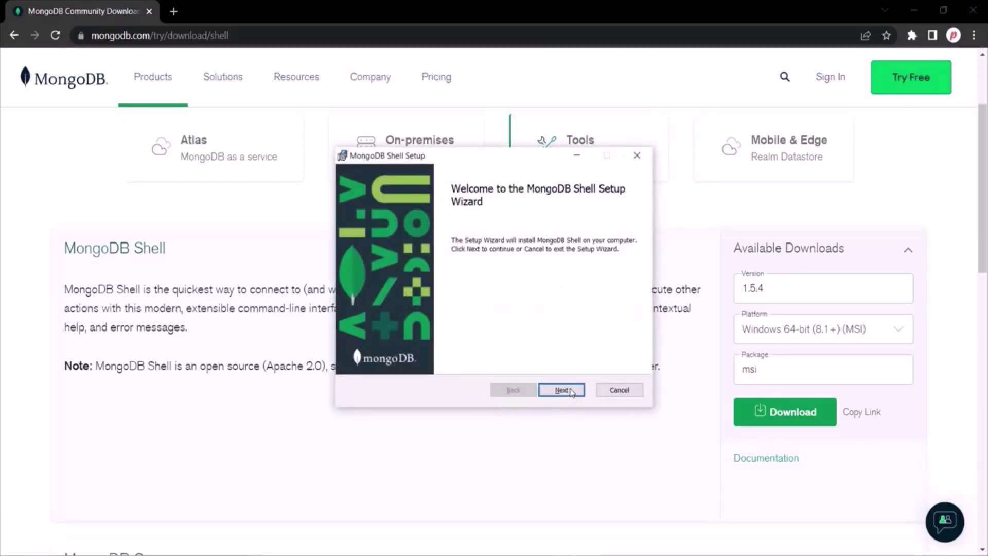
{"action": "left_click", "coordinate": [571, 392]}
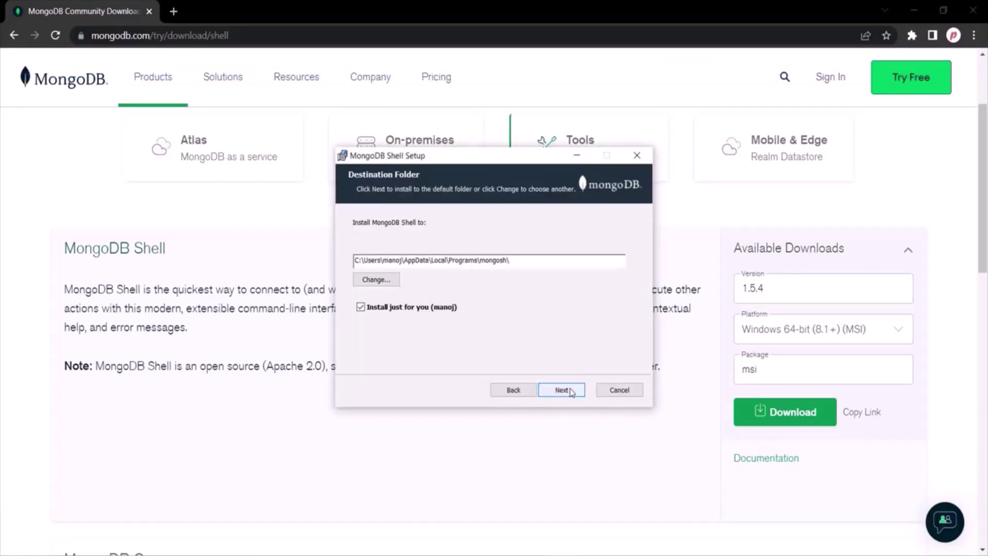
{"action": "left_click", "coordinate": [361, 307]}
{"action": "left_click_drag", "start_coordinate": [447, 260], "coordinate": [353, 259]}
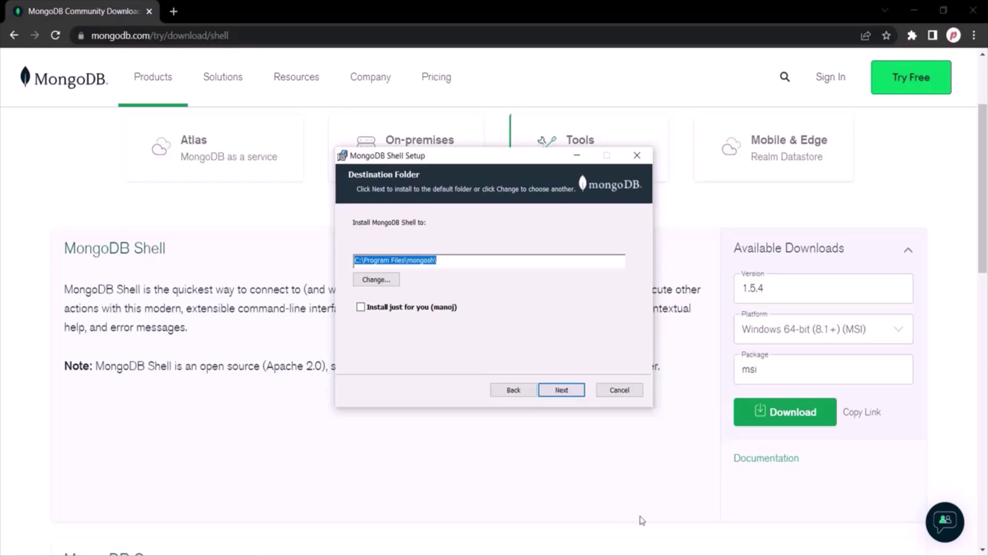
{"action": "left_click", "coordinate": [569, 393]}
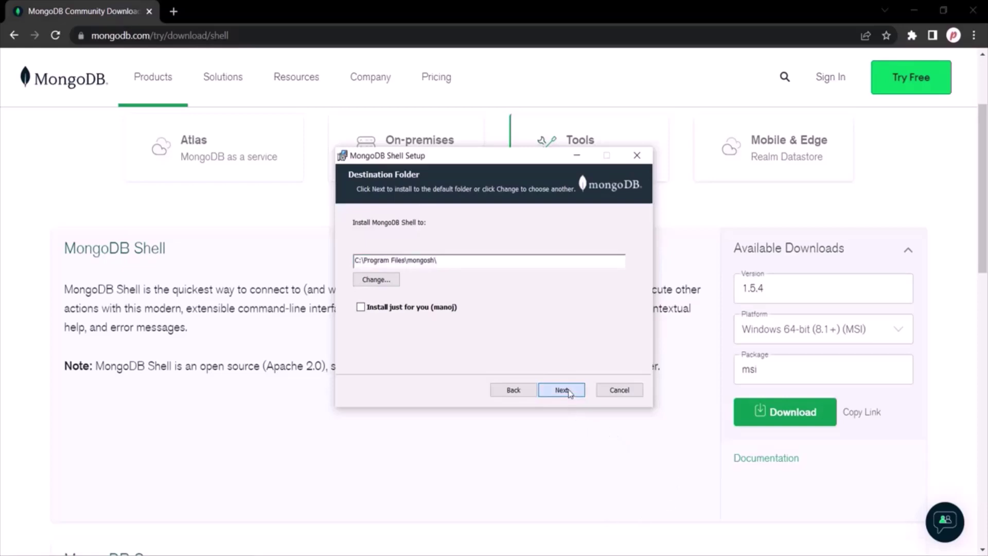
{"action": "left_click", "coordinate": [562, 392]}
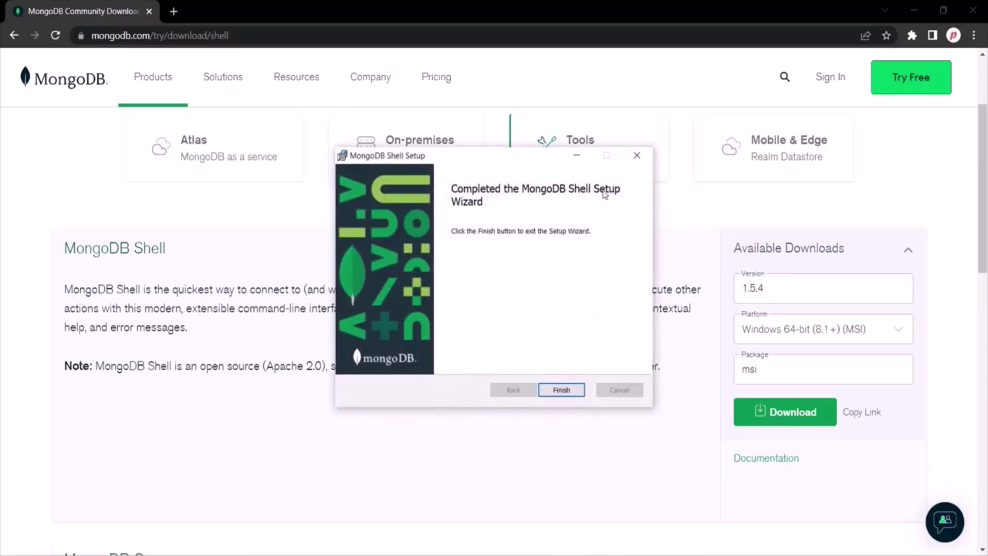
{"action": "left_click", "coordinate": [562, 390]}
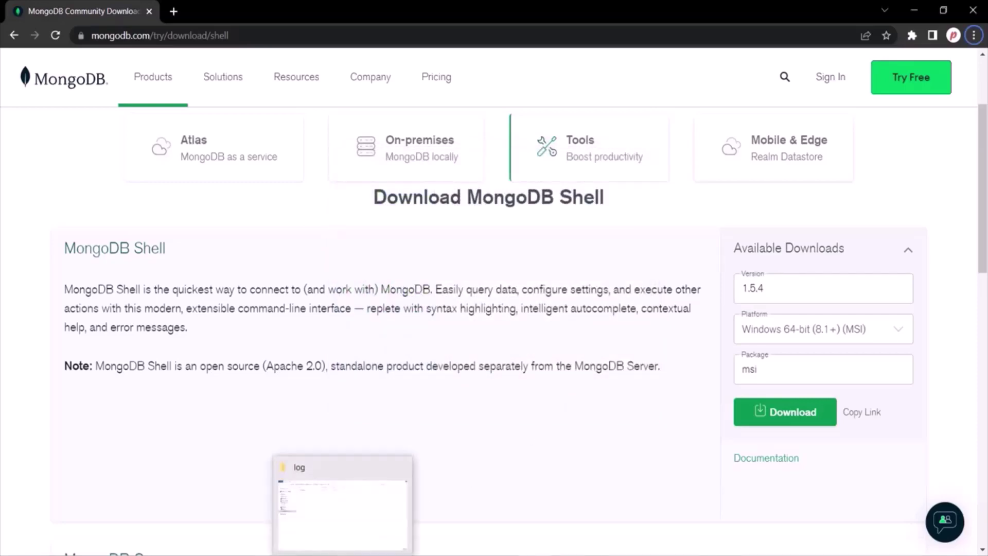
{"action": "left_click", "coordinate": [283, 501]}
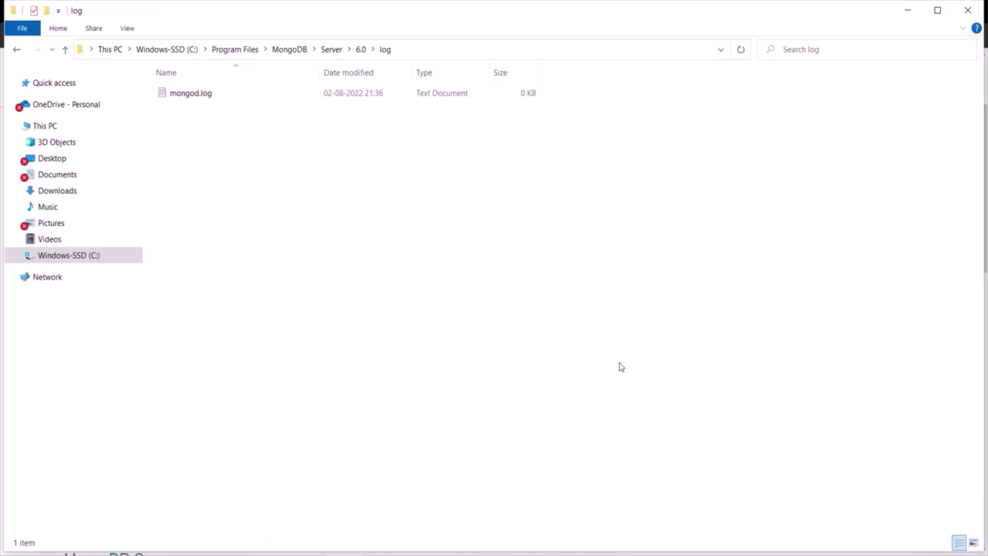
Launch mongosh.exe from C:\Program Files\mongosh to get its connection-string prompt
{"action": "left_click", "coordinate": [84, 255]}
{"action": "double_click", "coordinate": [216, 253]}
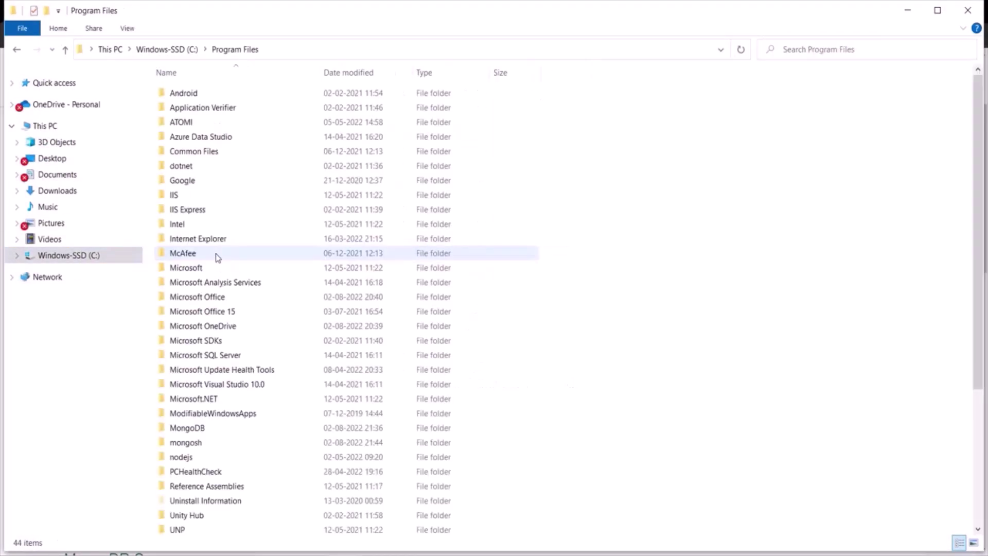
{"action": "double_click", "coordinate": [236, 441]}
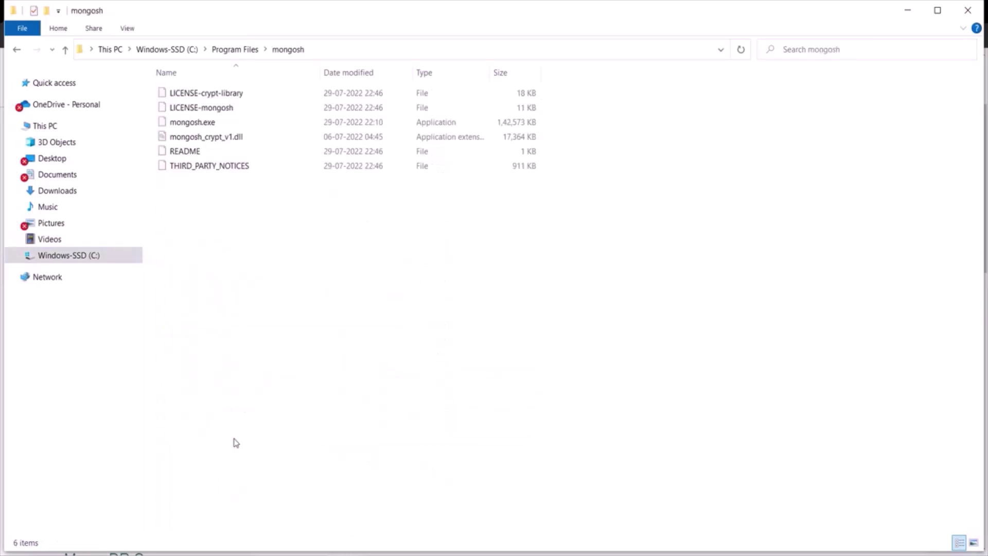
{"action": "left_click", "coordinate": [220, 128]}
{"action": "double_click", "coordinate": [220, 128]}
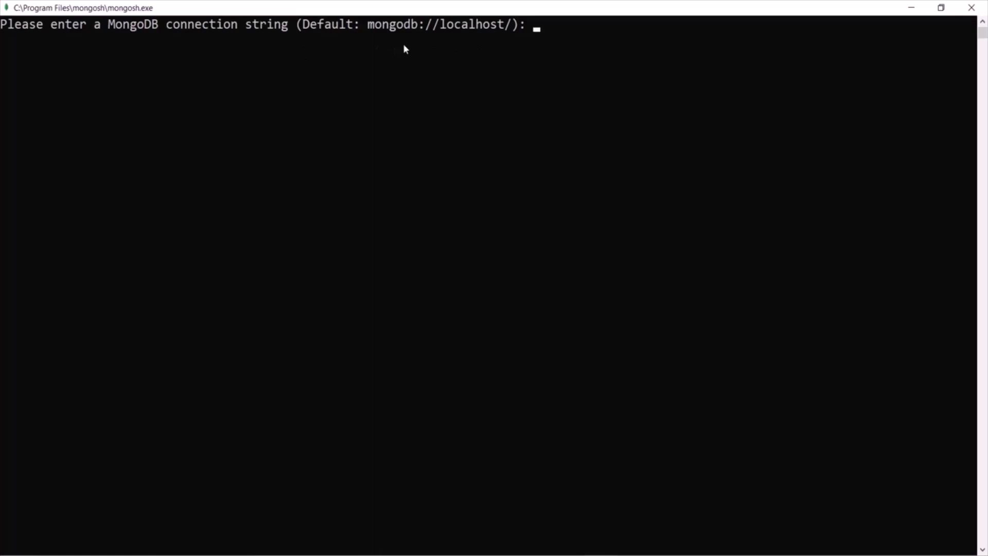
Connect mongosh to the default mongodb://localhost/ server and clear the screen with cls
{"action": "left_click_drag", "start_coordinate": [367, 27], "coordinate": [507, 30]}
{"action": "left_click", "coordinate": [548, 27]}
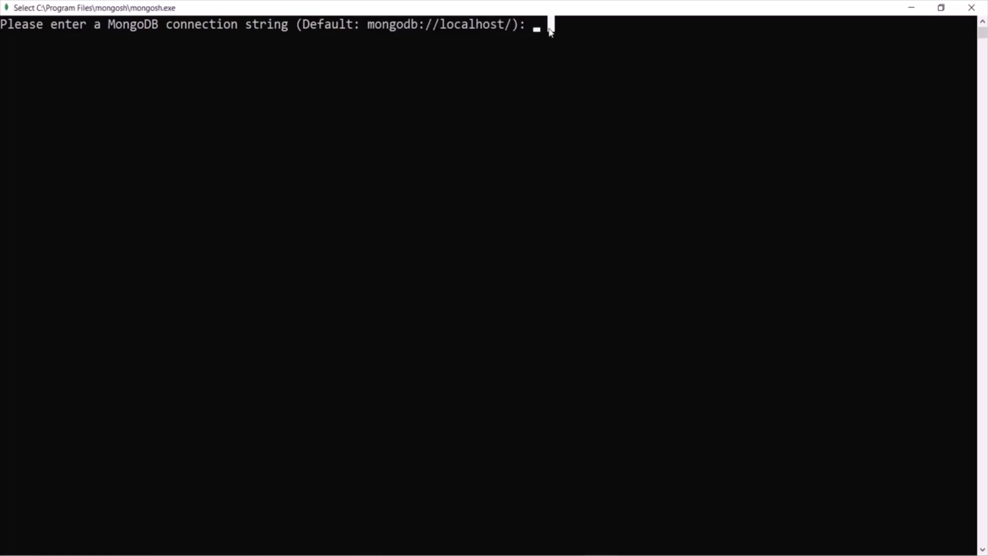
{"action": "key", "text": "Return"}
{"action": "key", "text": "Return"}
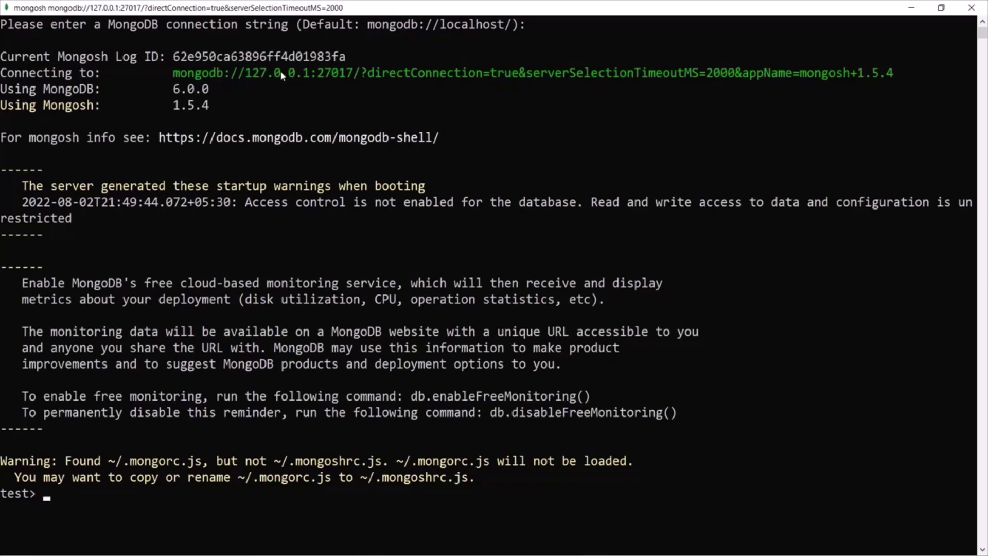
{"action": "type", "text": "cls"}
{"action": "key", "text": "Return"}
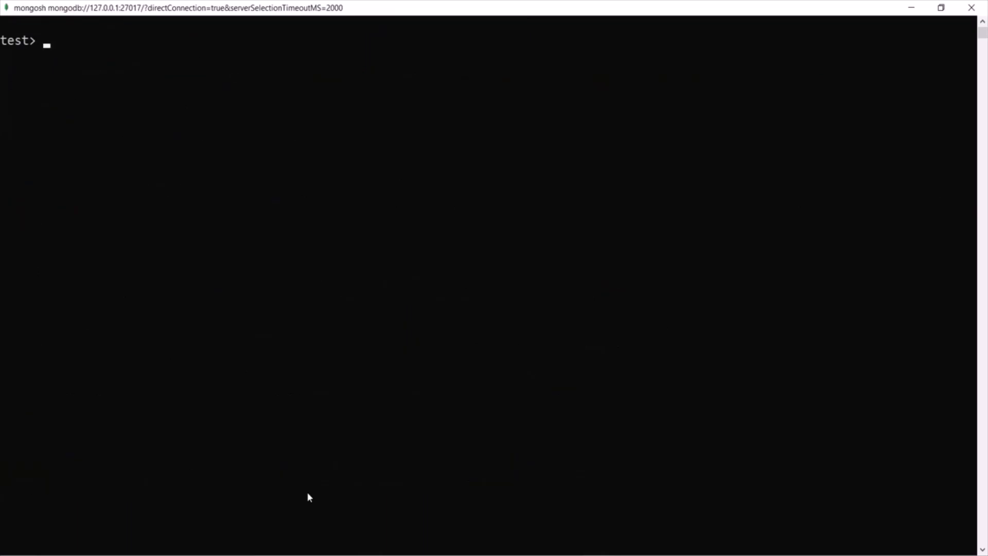
Run show dbs to list admin, config and local, then search Windows for 'service'
{"action": "type", "text": "show dbs"}
{"action": "key", "text": "Return"}
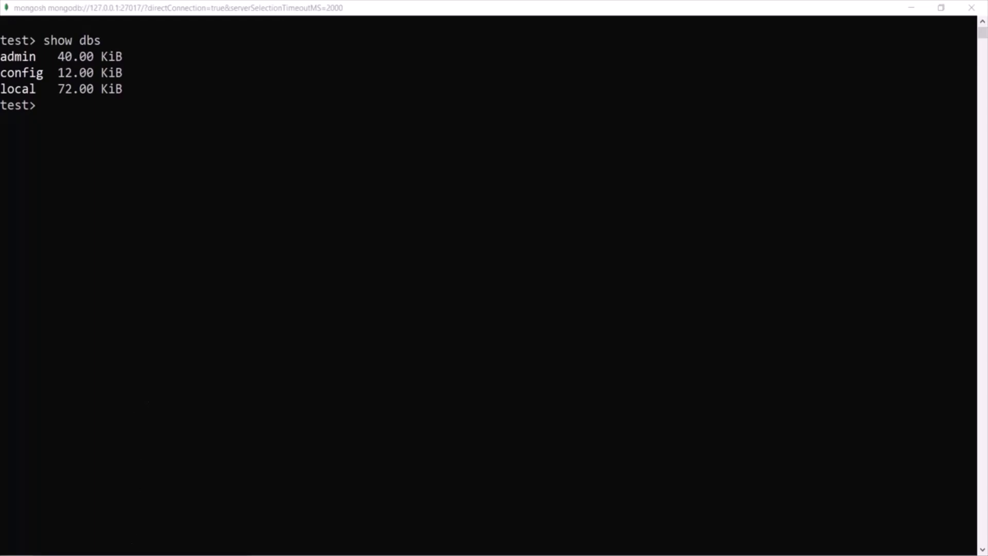
{"action": "key", "text": "super+s"}
{"action": "type", "text": "service"}
Stop the MongoDB Server (MongoDB) service in the Windows Services console
{"action": "left_click", "coordinate": [57, 196]}
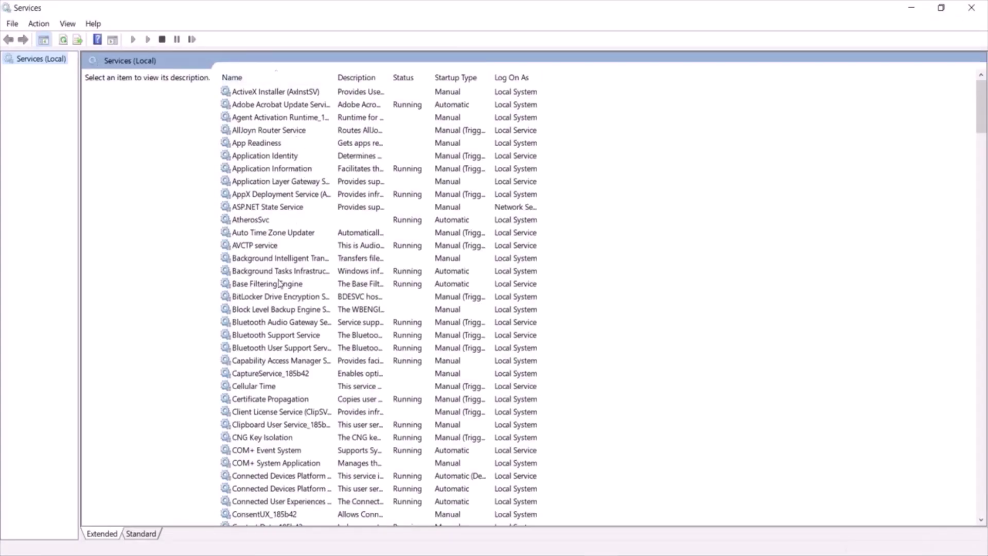
{"action": "left_click", "coordinate": [273, 376]}
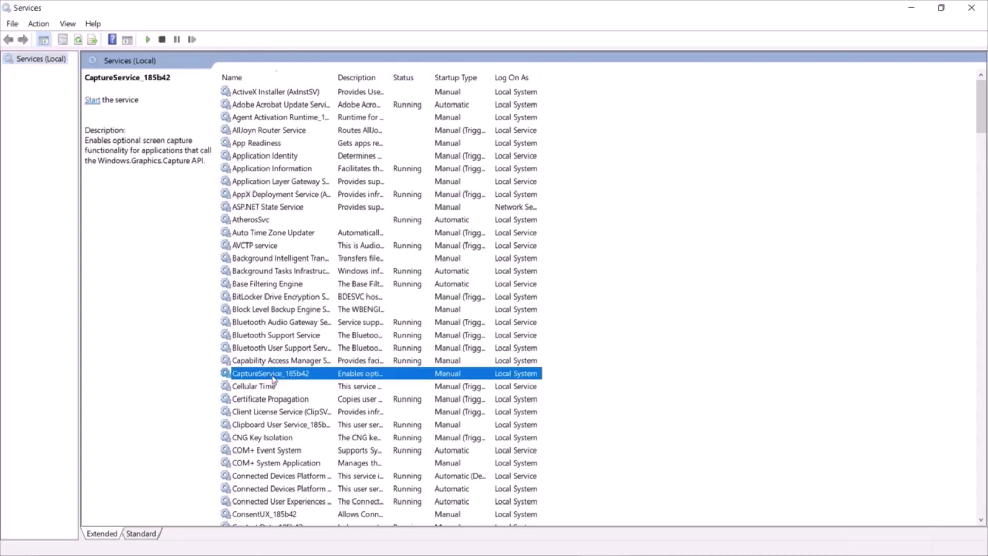
{"action": "key", "text": "m"}
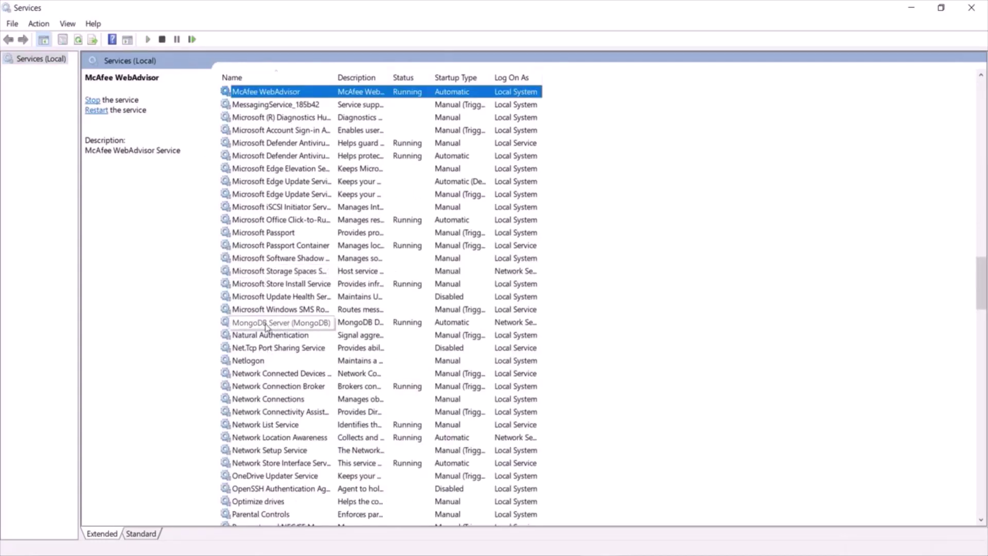
{"action": "left_click", "coordinate": [290, 324]}
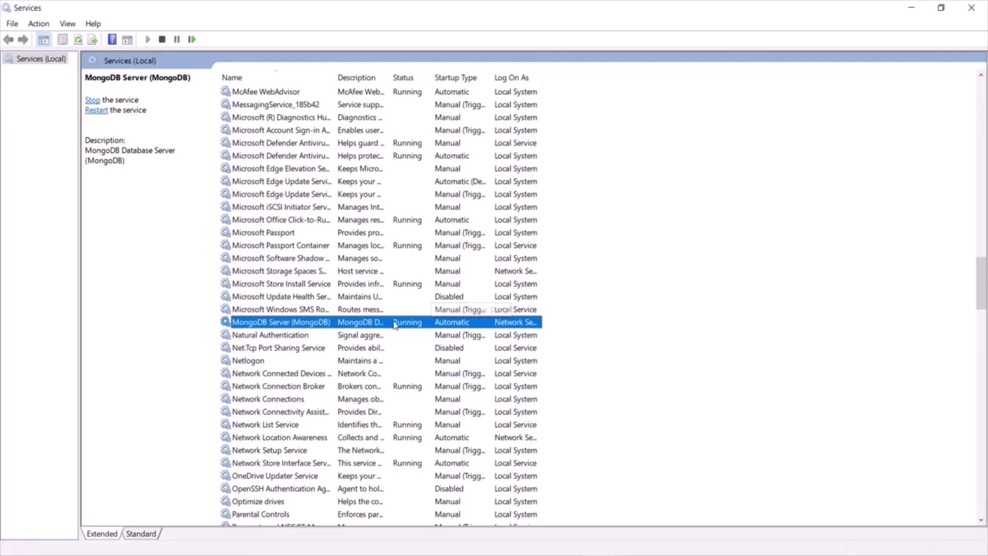
{"action": "key", "text": "alt"}
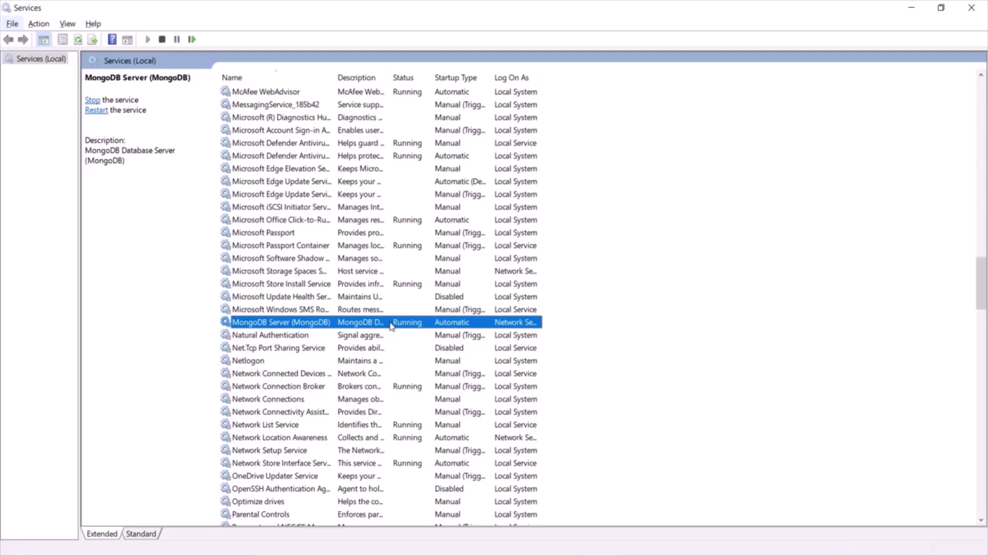
{"action": "right_click", "coordinate": [391, 325]}
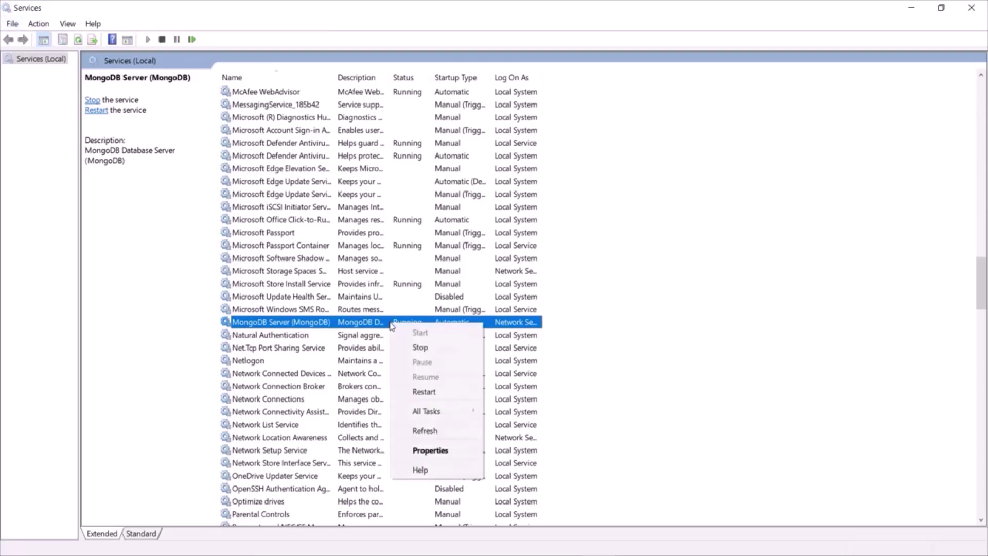
{"action": "left_click", "coordinate": [430, 348]}
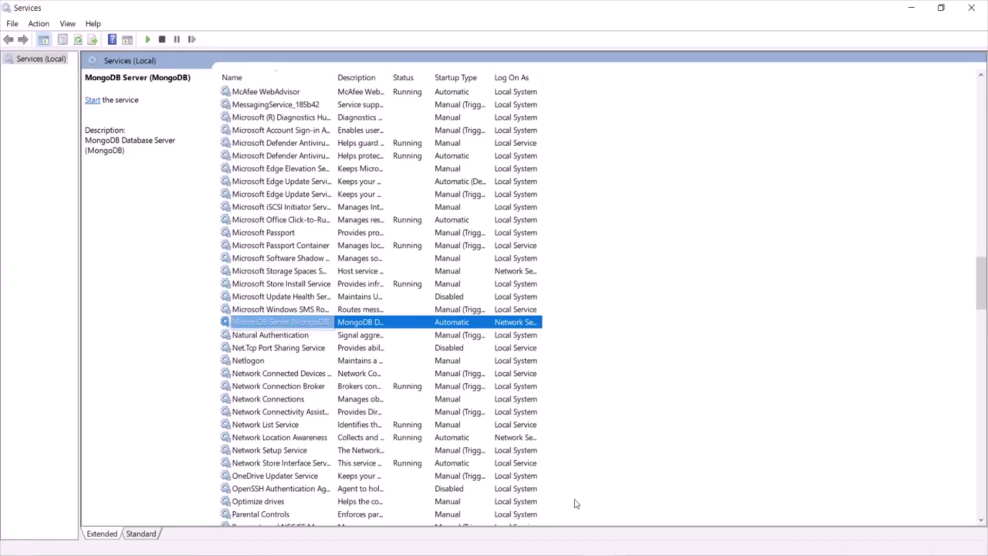
{"action": "key", "text": "alt+Tab"}
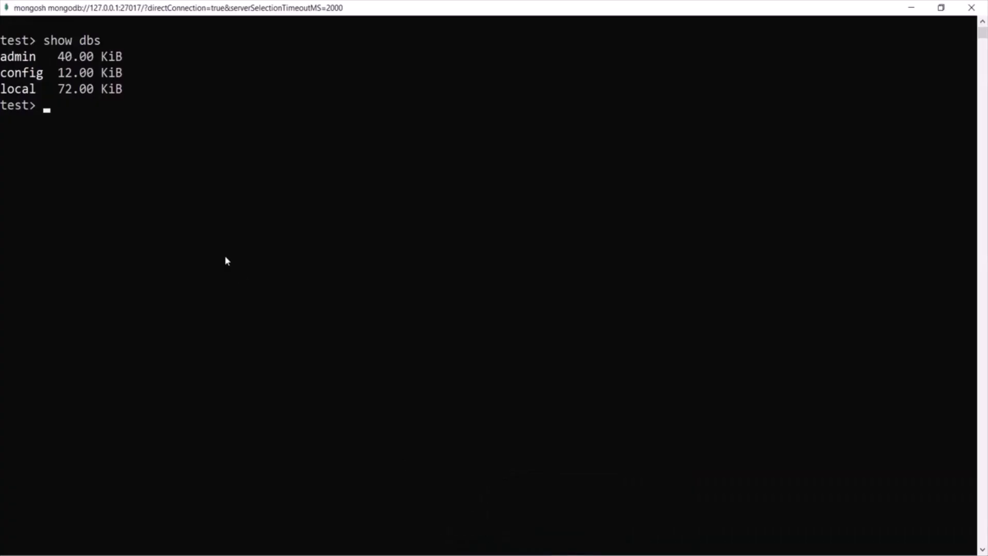
Rerun show dbs in mongosh, getting the ECONNREFUSED 127.0.0.1:27017 error
{"action": "key", "text": "Up"}
{"action": "key", "text": "Return"}
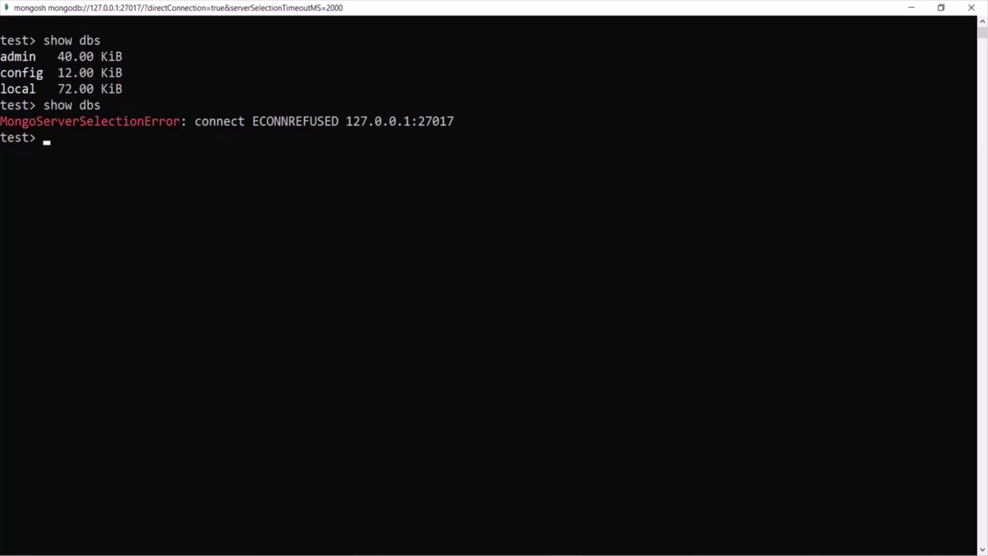
{"action": "key", "text": "alt+Tab"}
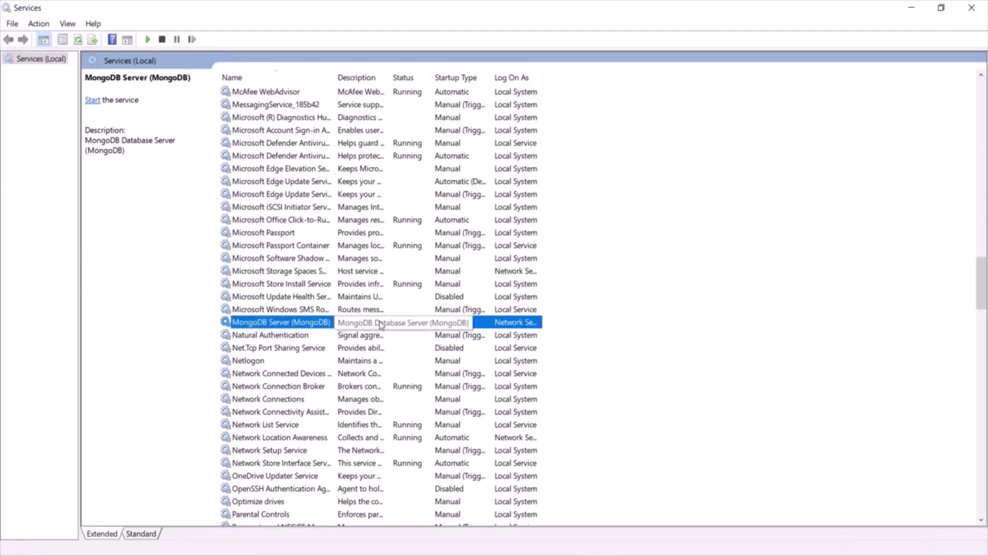
Start the MongoDB Server (MongoDB) service again so it shows Running
{"action": "right_click", "coordinate": [325, 322]}
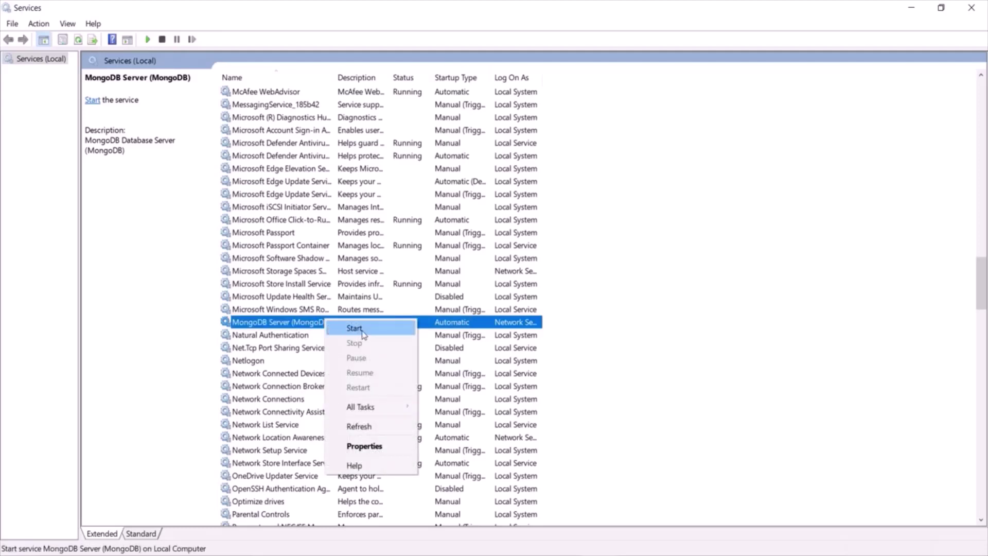
{"action": "left_click", "coordinate": [364, 335]}
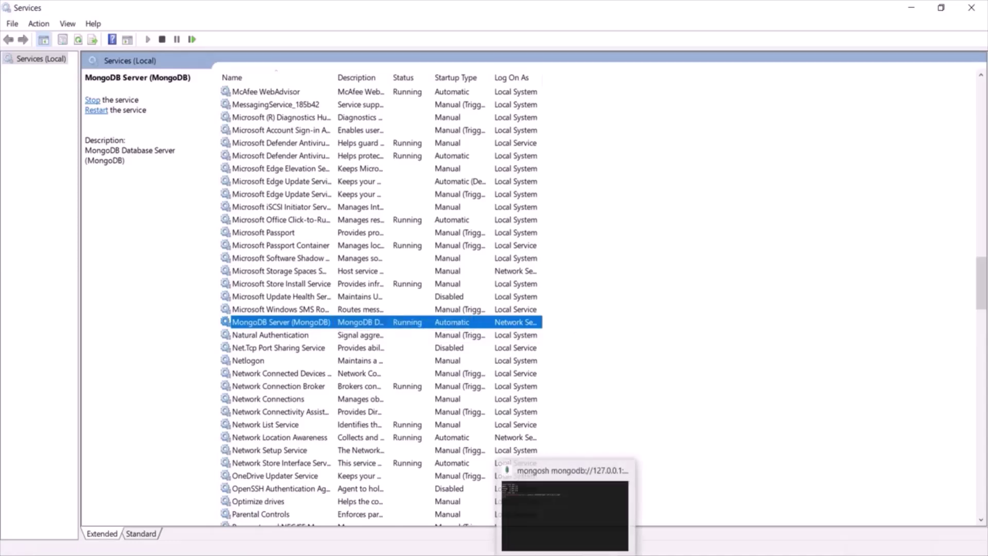
{"action": "left_click", "coordinate": [567, 511]}
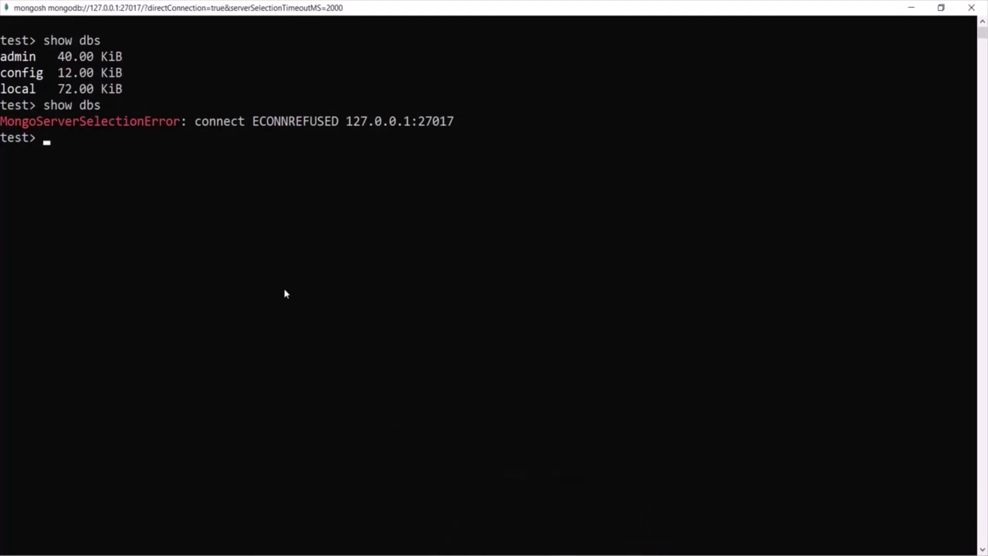
Rerun show dbs, now listing admin 40.00 KiB, config 60.00 KiB and local 72.00 KiB
{"action": "key", "text": "Up"}
{"action": "key", "text": "Return"}
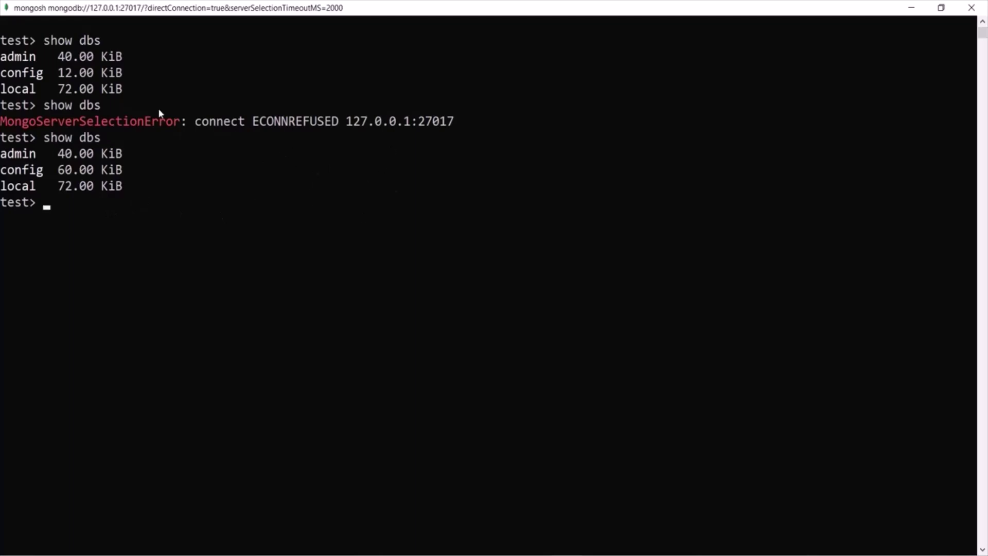
{"action": "right_click", "coordinate": [45, 6]}
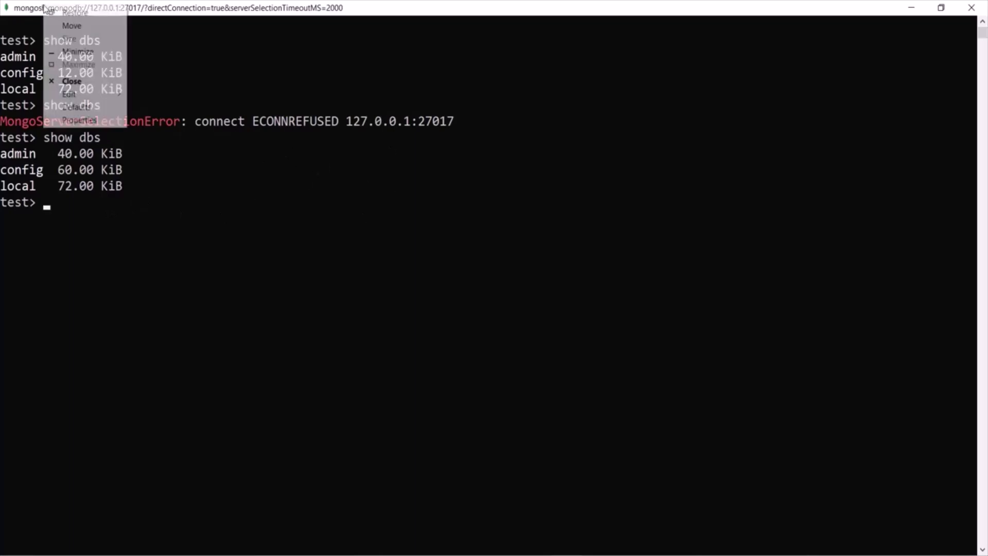
Give the console a white screen background, black screen text and font size 16
{"action": "left_click", "coordinate": [78, 120]}
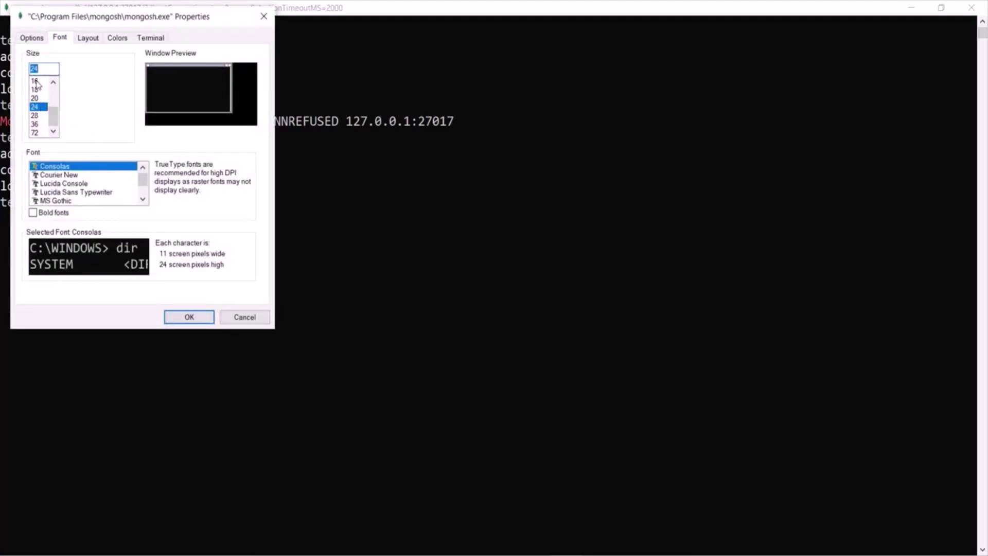
{"action": "left_click", "coordinate": [36, 82]}
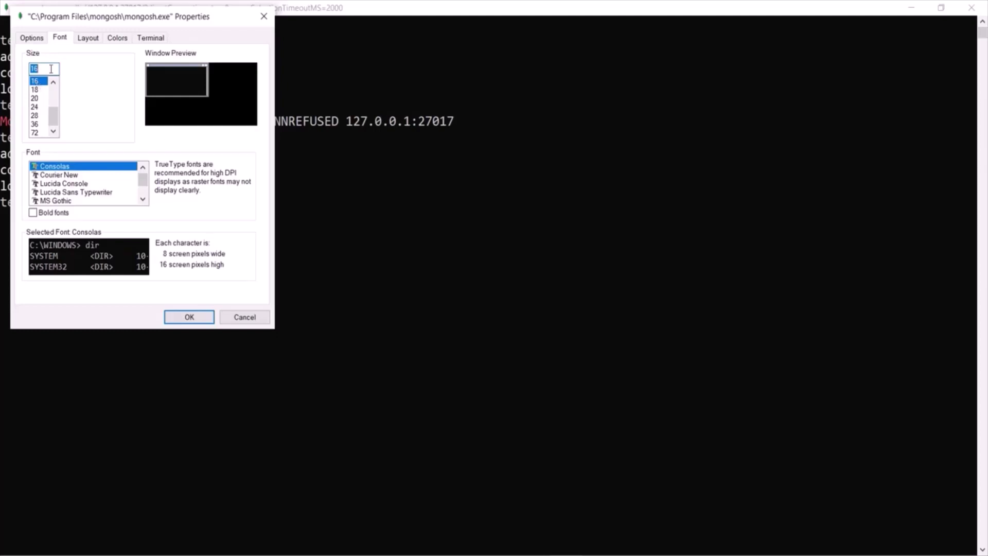
{"action": "left_click", "coordinate": [118, 39]}
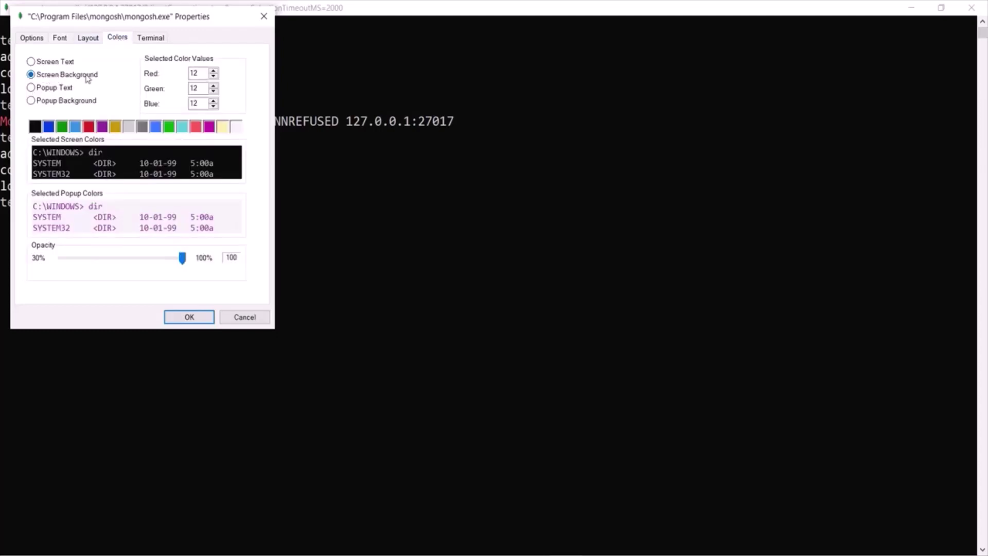
{"action": "left_click", "coordinate": [236, 127]}
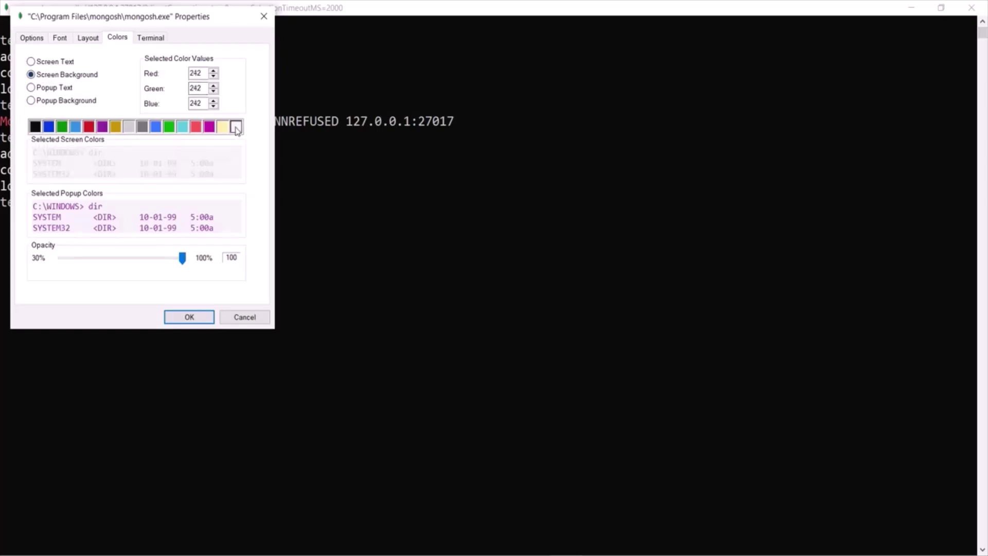
{"action": "left_click", "coordinate": [30, 61]}
{"action": "left_click", "coordinate": [36, 127]}
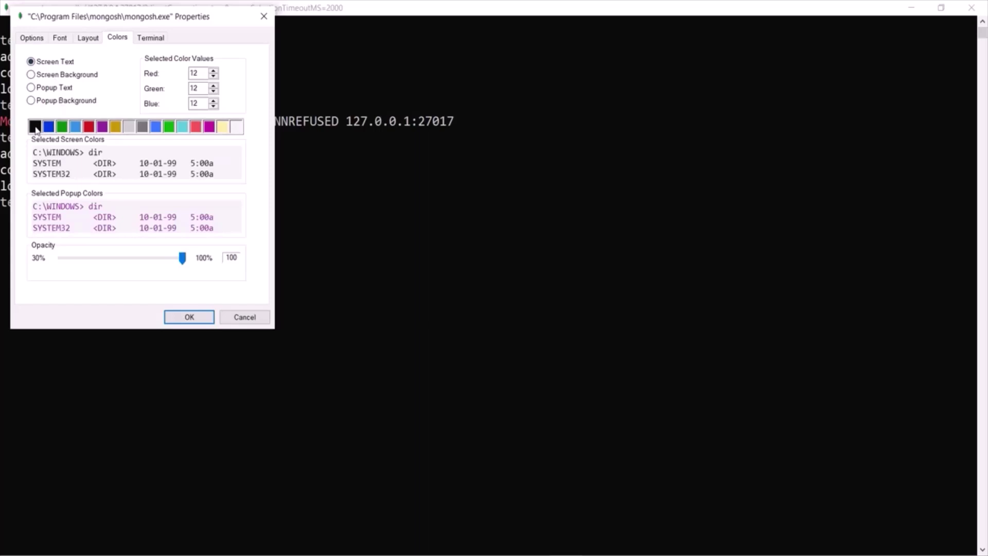
{"action": "left_click", "coordinate": [197, 320]}
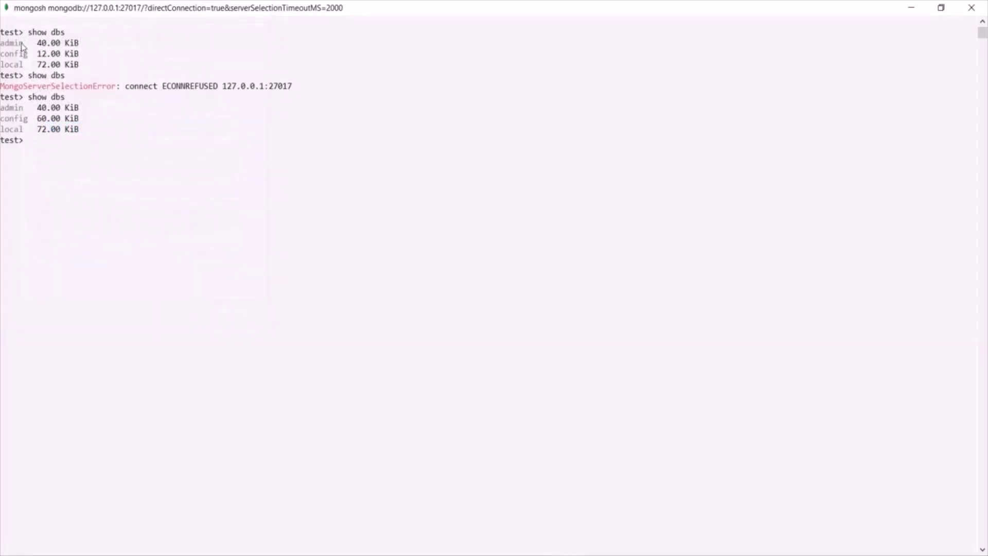
Change the console font size to 18 in its Properties
{"action": "right_click", "coordinate": [37, 9]}
{"action": "left_click", "coordinate": [69, 121]}
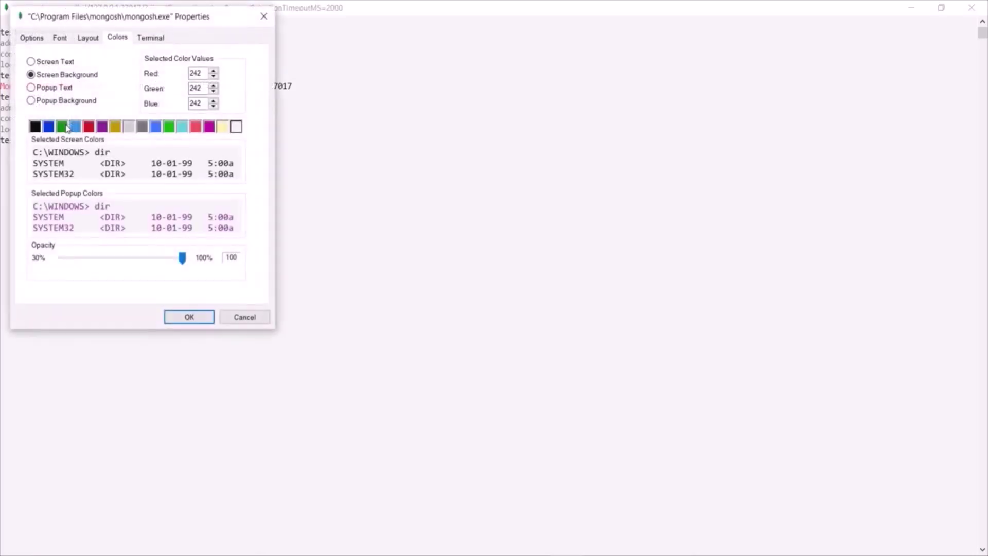
{"action": "left_click", "coordinate": [60, 39]}
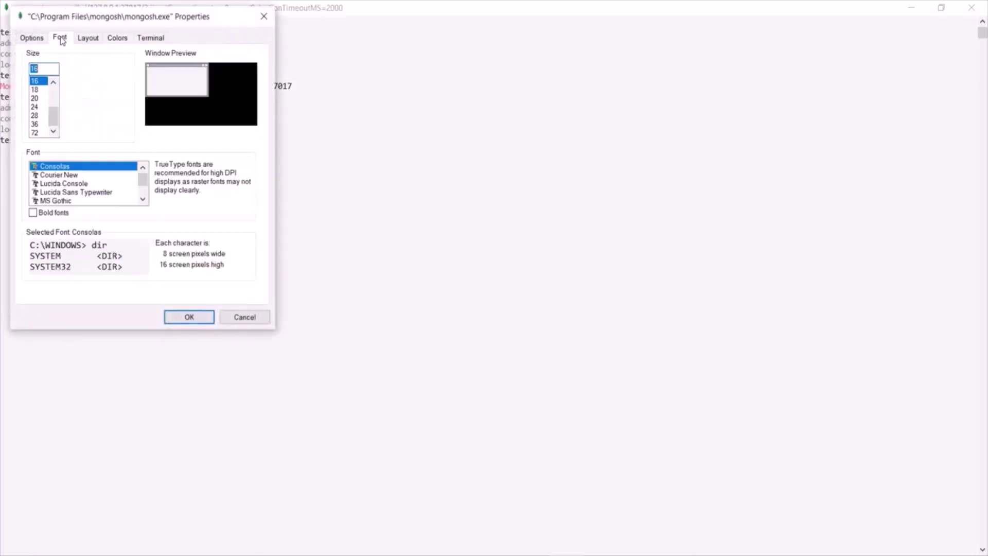
{"action": "left_click", "coordinate": [38, 90]}
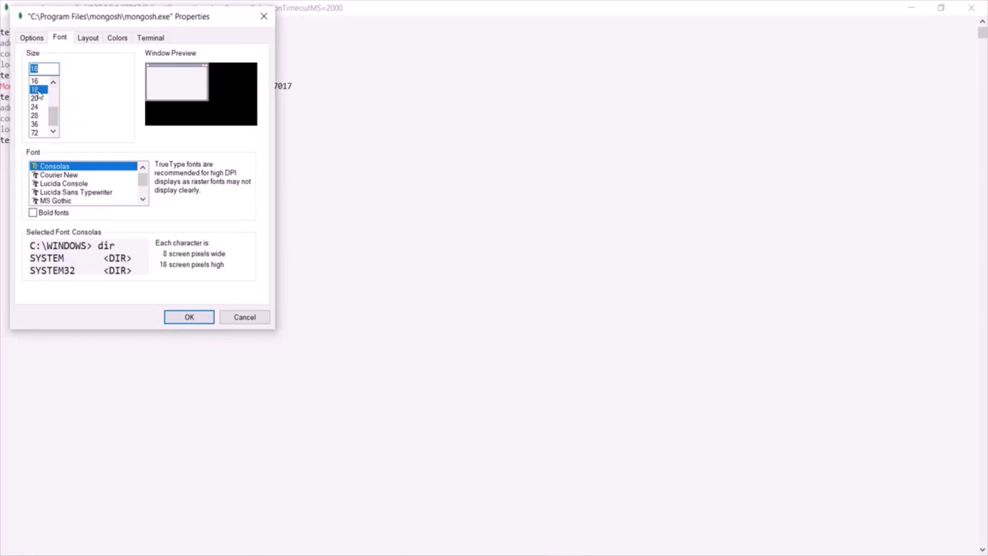
{"action": "left_click", "coordinate": [198, 321]}
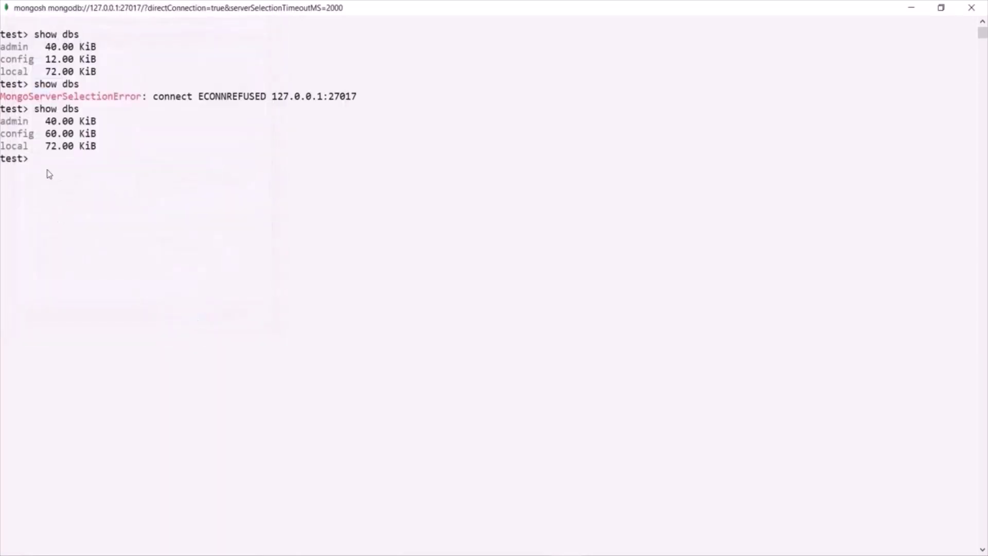